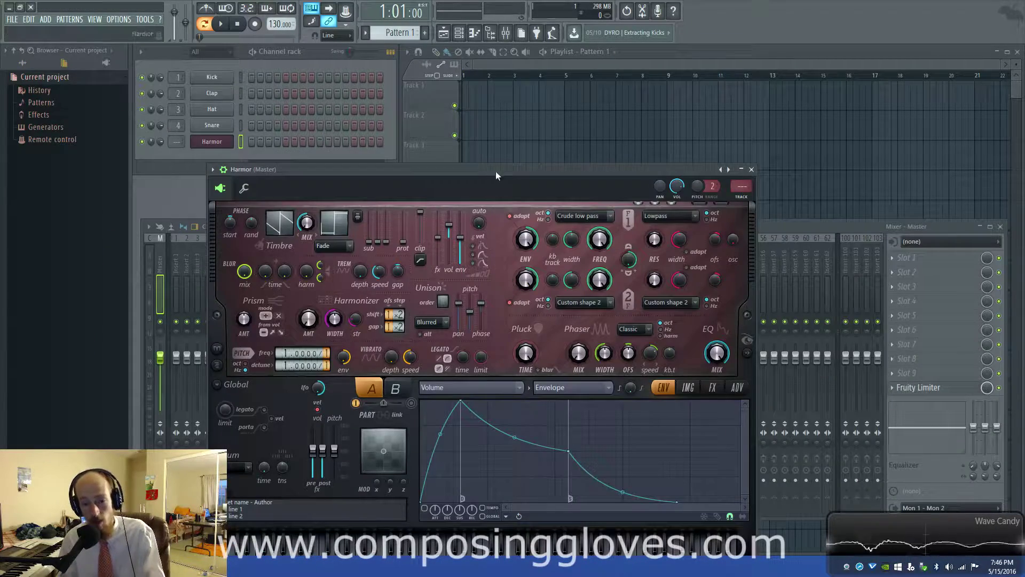
Step: Reposition the Harmor window so it sits clear of the channel rack, and keep it in front
{"action": "left_click_drag", "start_coordinate": [495, 171], "coordinate": [568, 77]}
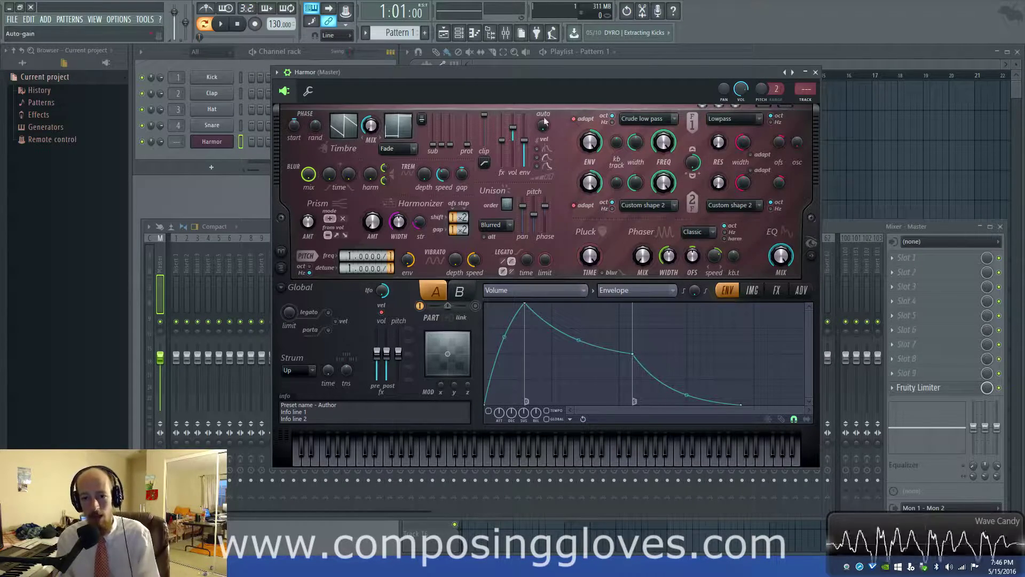
{"action": "left_click_drag", "start_coordinate": [560, 86], "coordinate": [648, 79]}
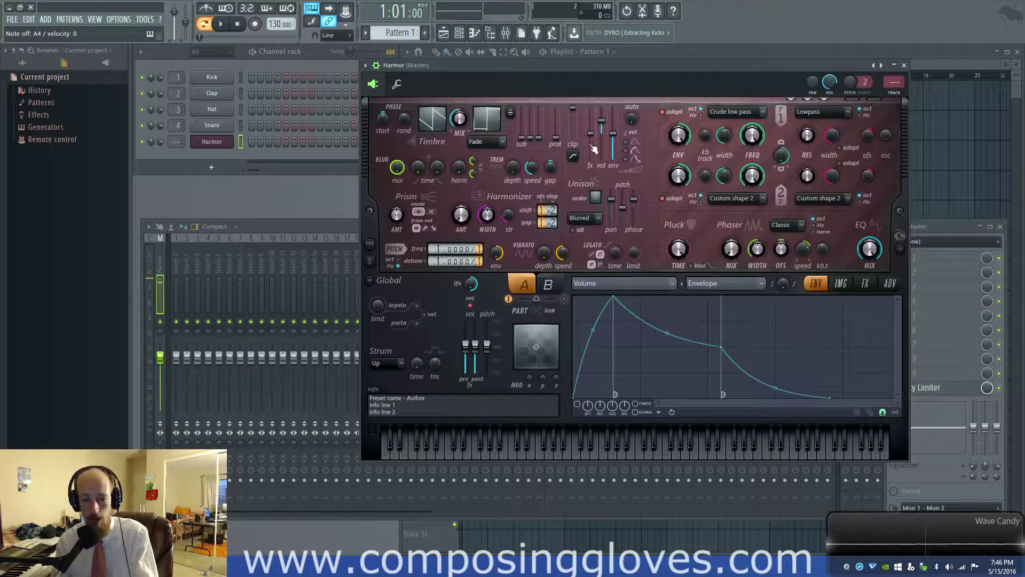
{"action": "left_click_drag", "start_coordinate": [161, 140], "coordinate": [162, 144]}
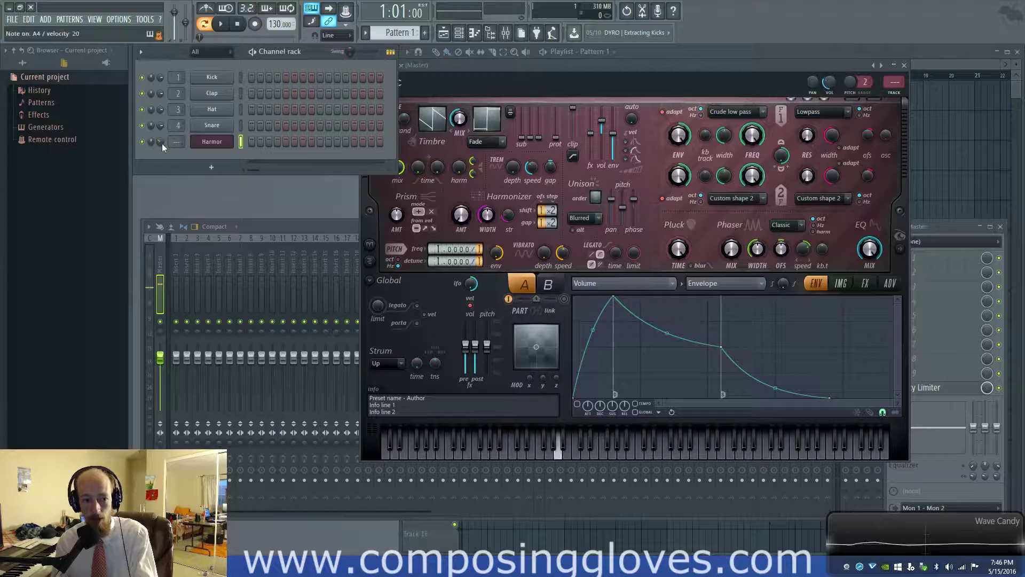
{"action": "left_click", "coordinate": [568, 68]}
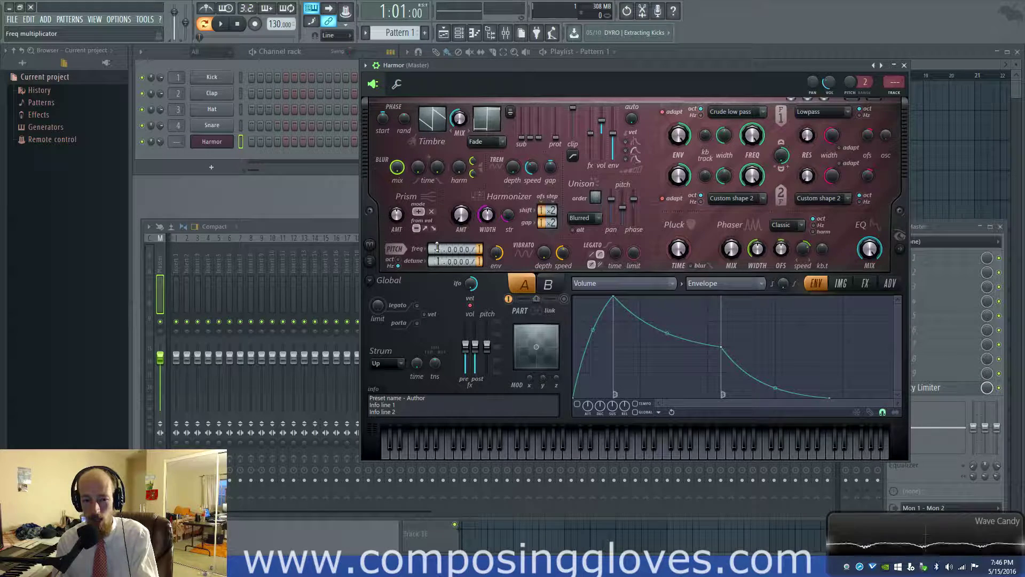
Step: Set Harmor's pitch frequency multiplier to 1.0000/2 and raise the unison order
{"action": "scroll", "coordinate": [430, 253], "scroll_direction": "up", "scroll_amount": 1}
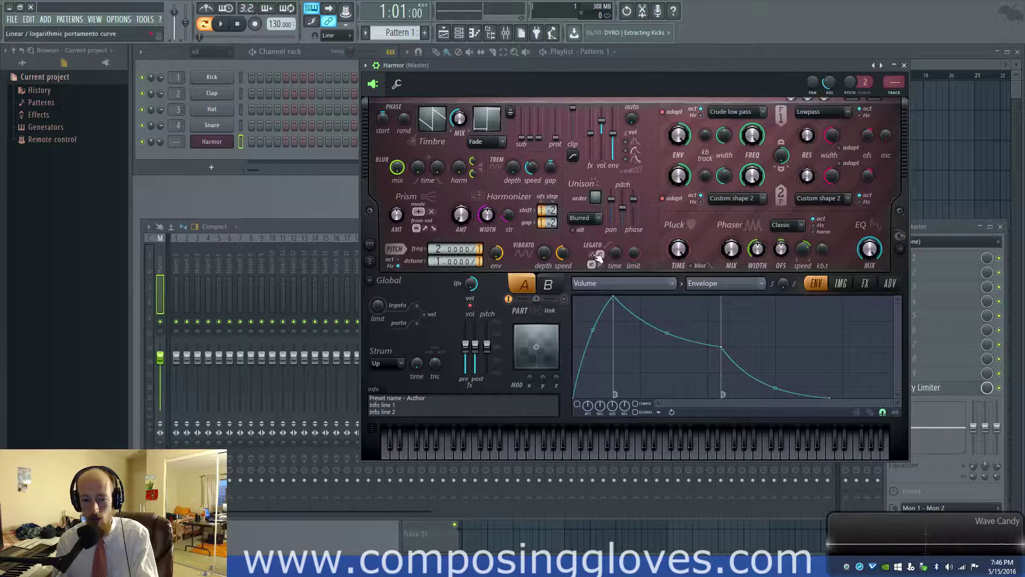
{"action": "scroll", "coordinate": [438, 249], "scroll_direction": "down", "scroll_amount": 1}
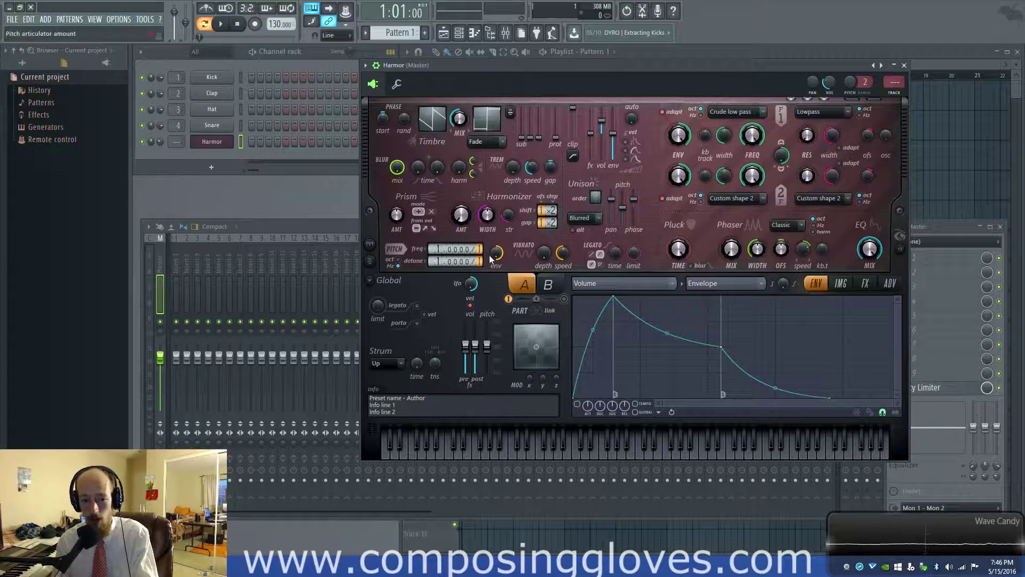
{"action": "scroll", "coordinate": [479, 248], "scroll_direction": "up", "scroll_amount": 2}
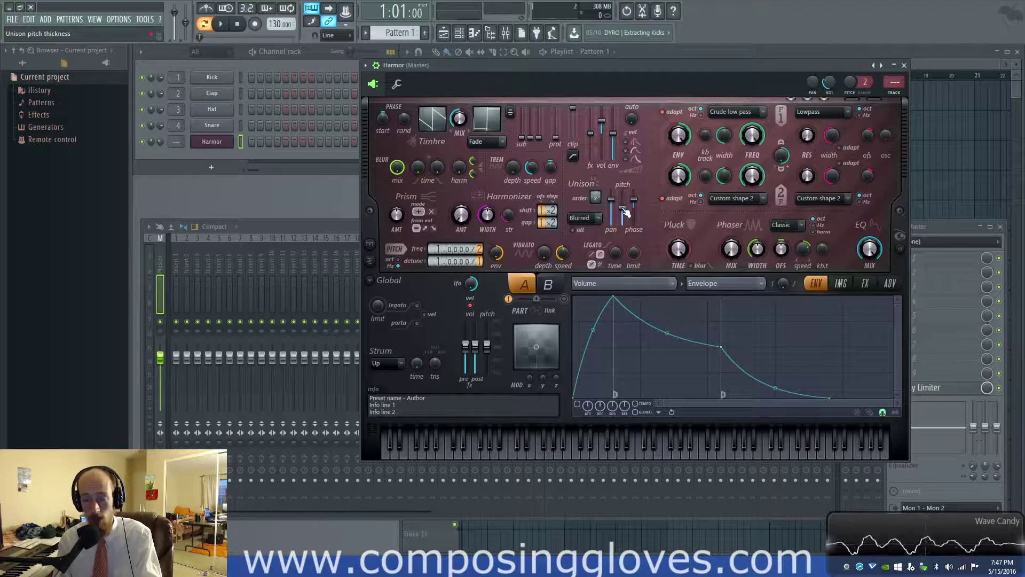
Step: Lower the unison phase slightly, reduce the unison panning to minimum and raise the unison pitch thickness to near maximum
{"action": "left_click_drag", "start_coordinate": [626, 214], "coordinate": [634, 206]}
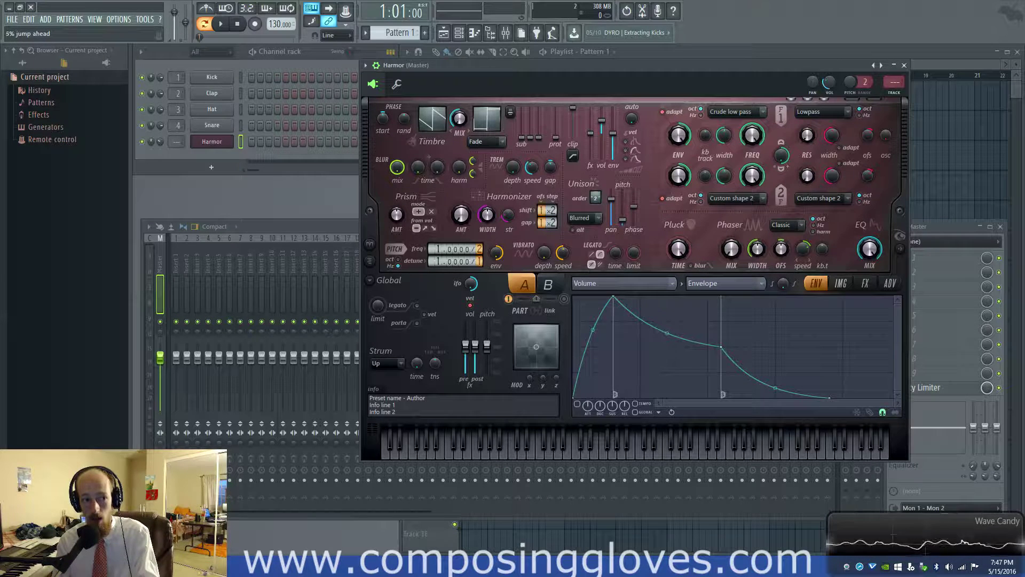
{"action": "left_click_drag", "start_coordinate": [633, 207], "coordinate": [634, 207]}
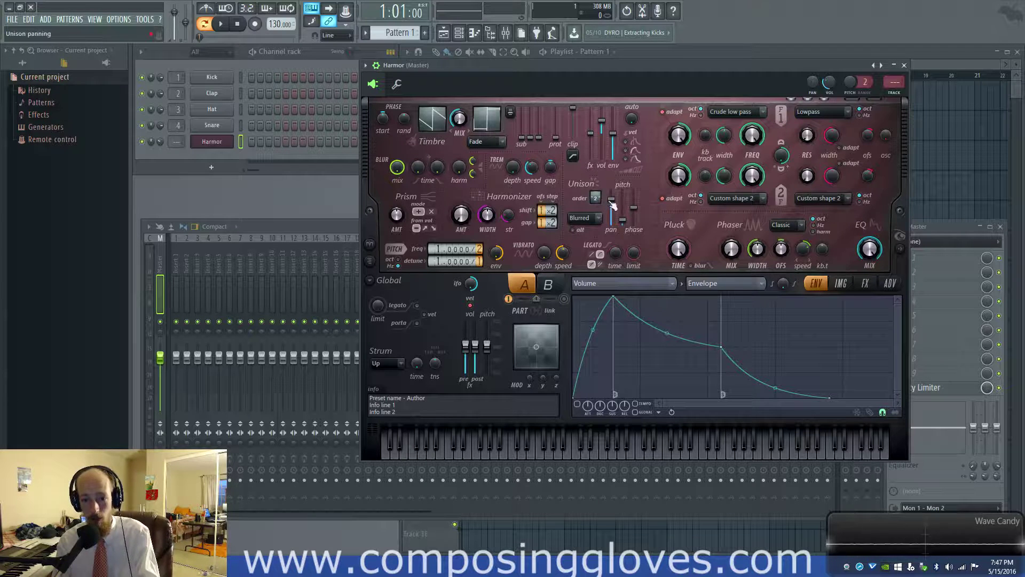
{"action": "mouse_move", "coordinate": [612, 200]}
{"action": "left_mouse_down"}
{"action": "mouse_move", "coordinate": [613, 224]}
{"action": "mouse_move", "coordinate": [623, 190]}
{"action": "left_mouse_up"}
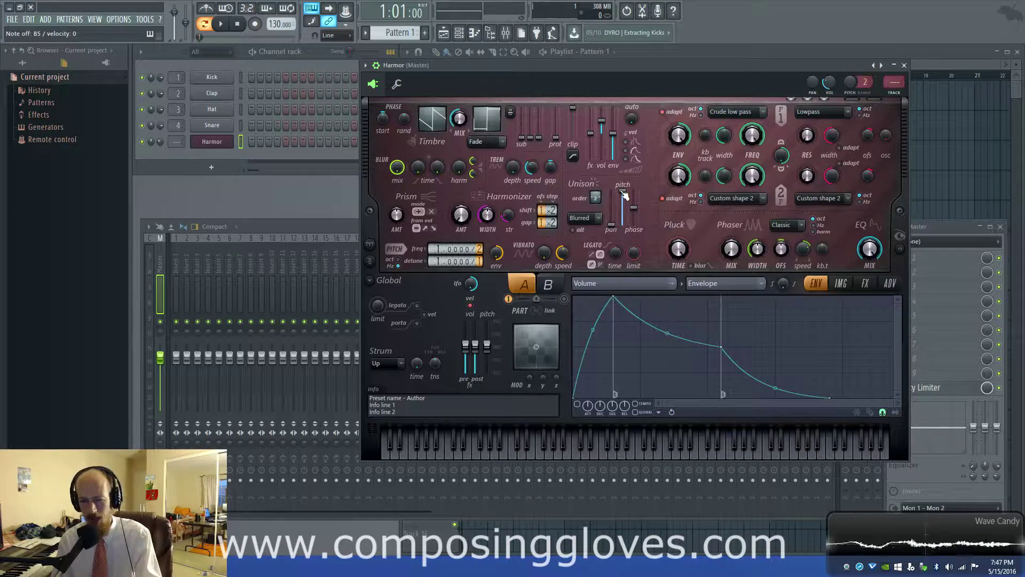
Step: Try the Hz unison type, and settle on Classic
{"action": "left_click", "coordinate": [841, 284]}
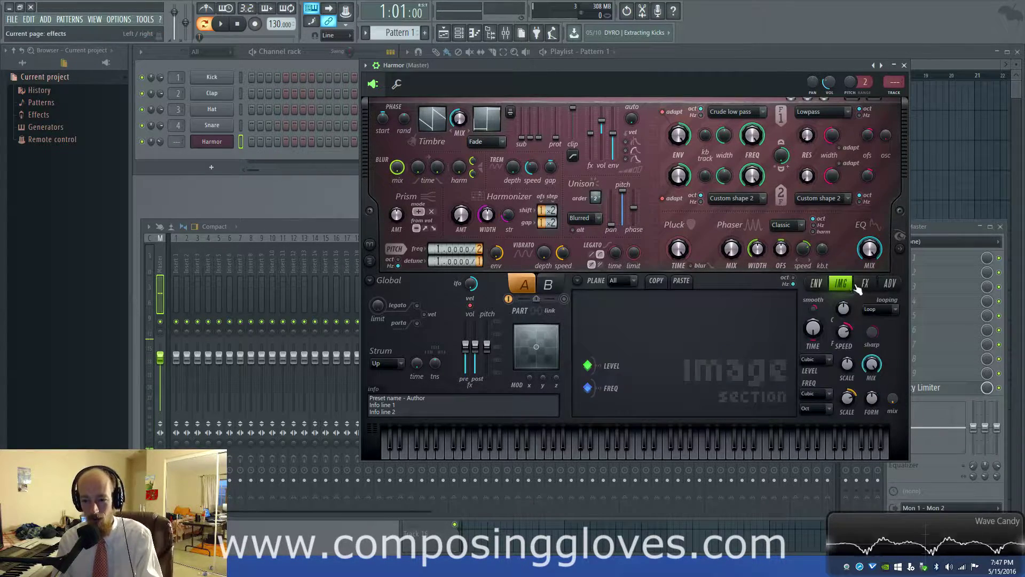
{"action": "left_click", "coordinate": [816, 283]}
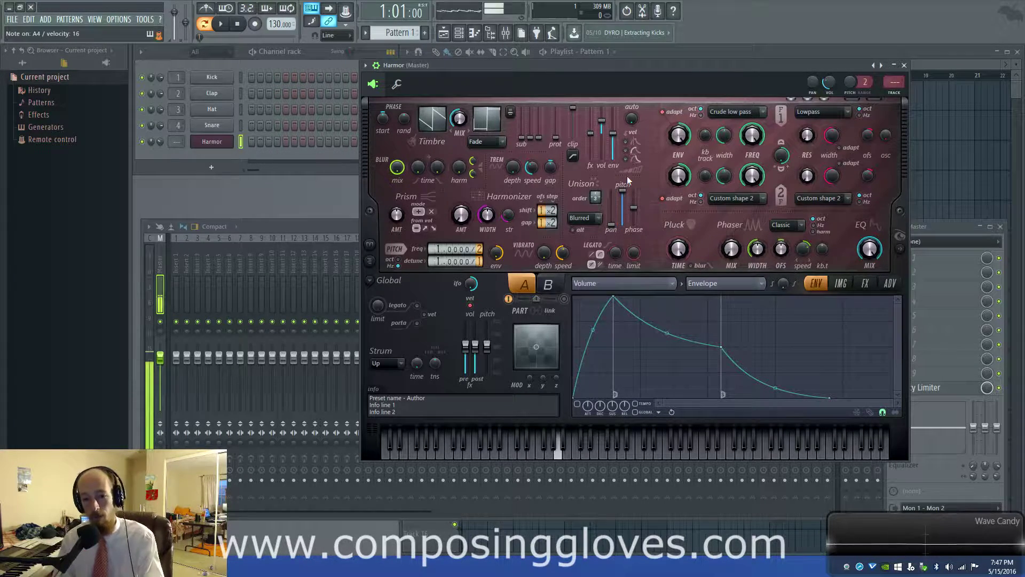
{"action": "left_click", "coordinate": [588, 218]}
{"action": "left_click", "coordinate": [589, 281]}
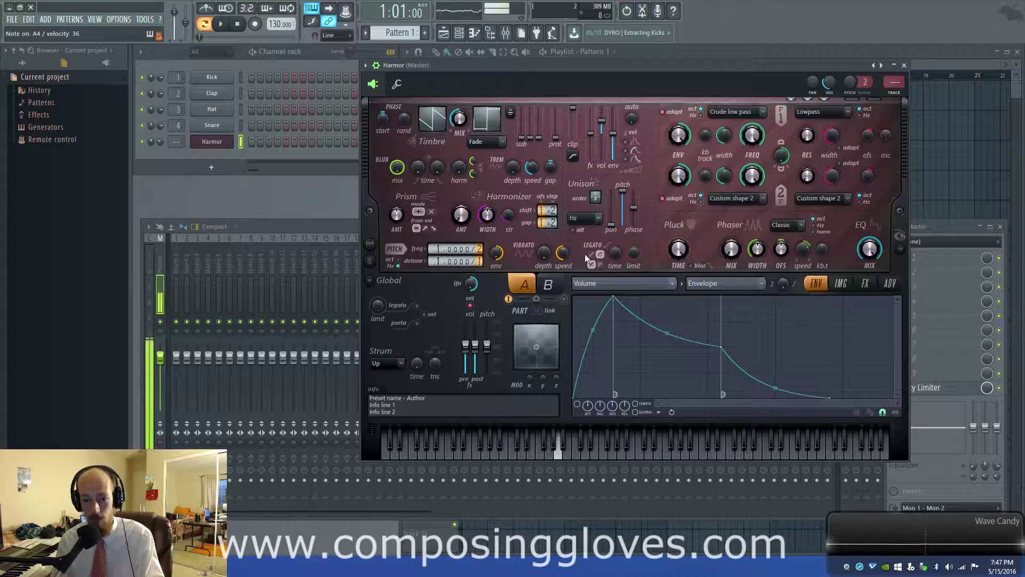
{"action": "left_click", "coordinate": [585, 214]}
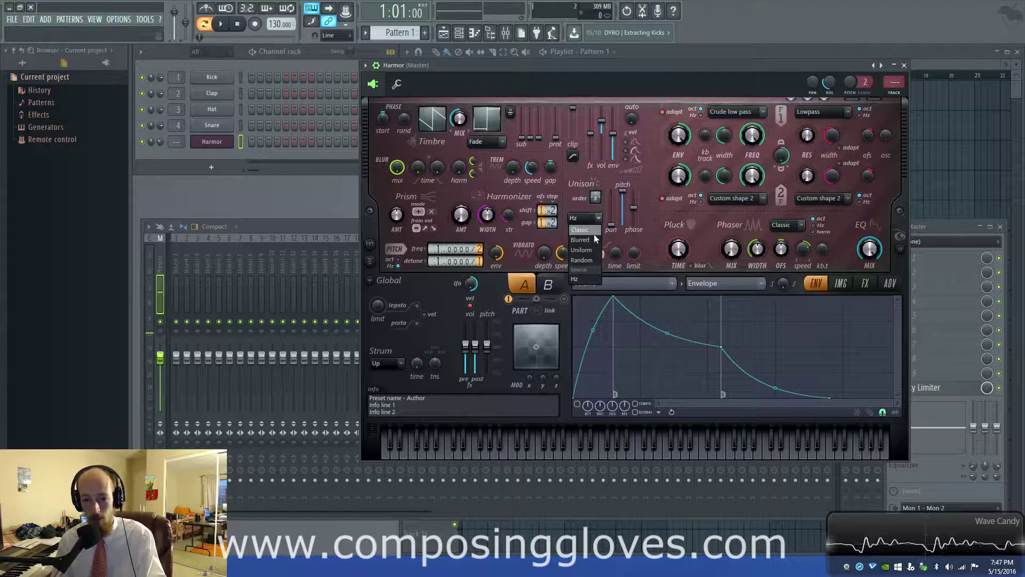
{"action": "left_click", "coordinate": [594, 234]}
Step: Set the distortion effect to Rubber with a high amount and a reduced wet volume
{"action": "left_click", "coordinate": [849, 284]}
{"action": "left_click", "coordinate": [865, 284]}
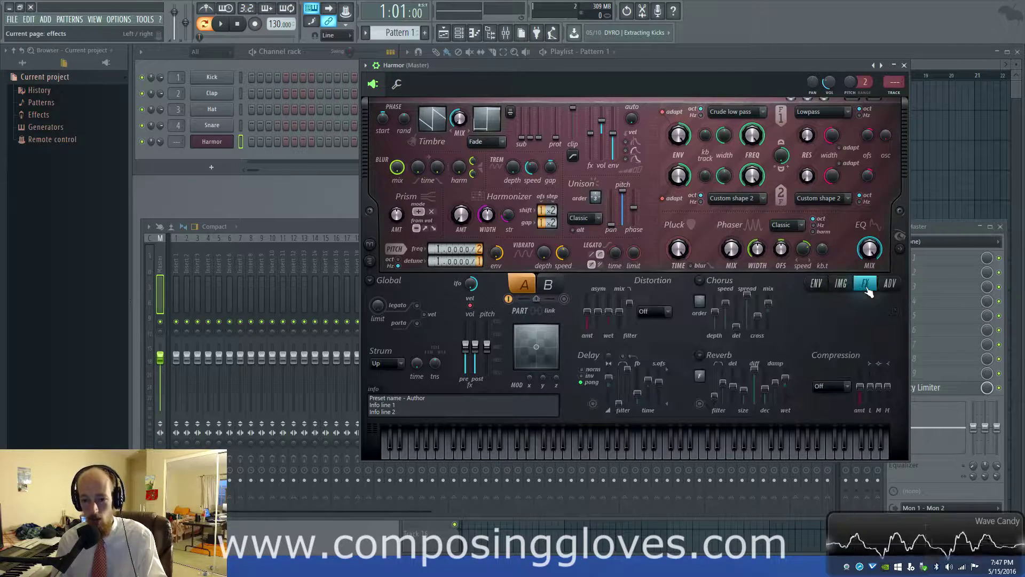
{"action": "left_click", "coordinate": [646, 311]}
{"action": "left_click", "coordinate": [650, 398]}
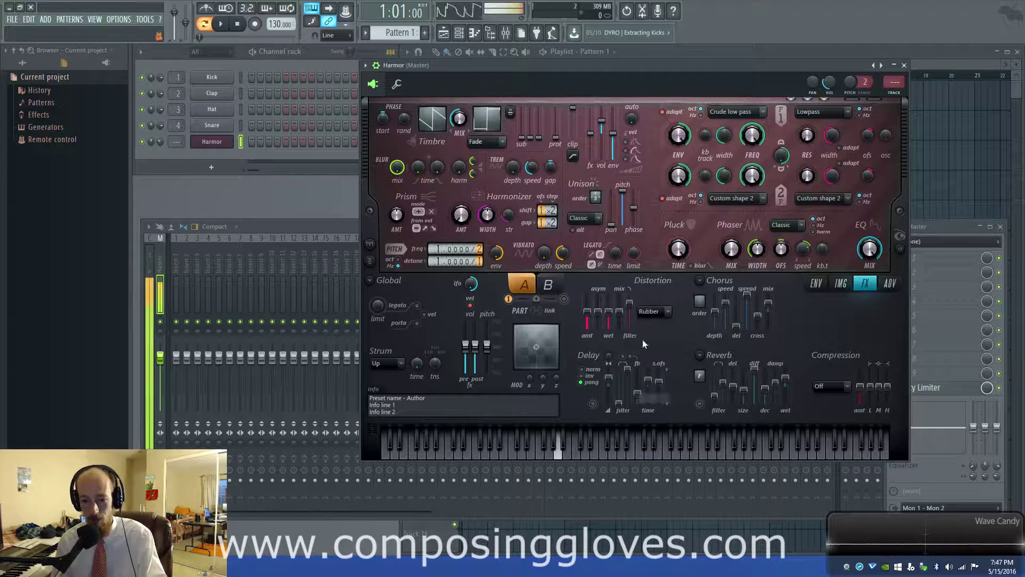
{"action": "left_click_drag", "start_coordinate": [609, 311], "coordinate": [611, 322]}
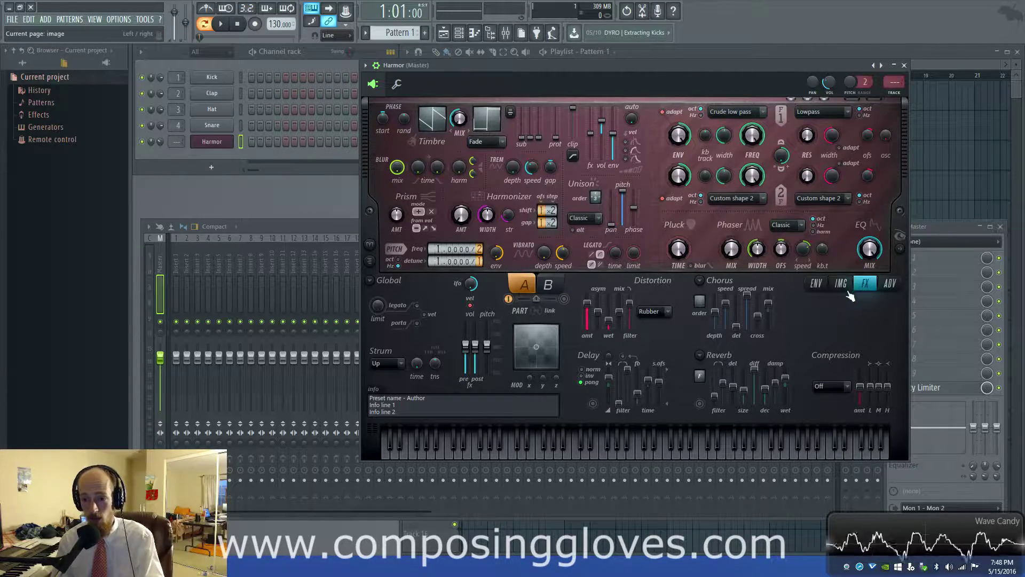
Step: Shape the Harmonic unison pitch curve with a low early point, a higher late point and a sharply bent segment between them
{"action": "left_click", "coordinate": [816, 283]}
{"action": "left_click", "coordinate": [639, 284]}
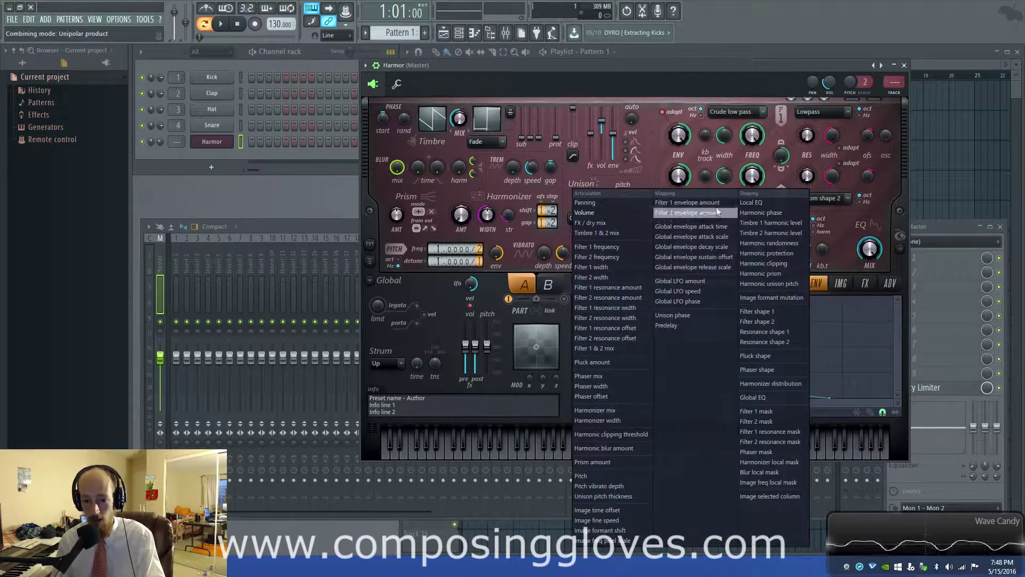
{"action": "left_click", "coordinate": [793, 282]}
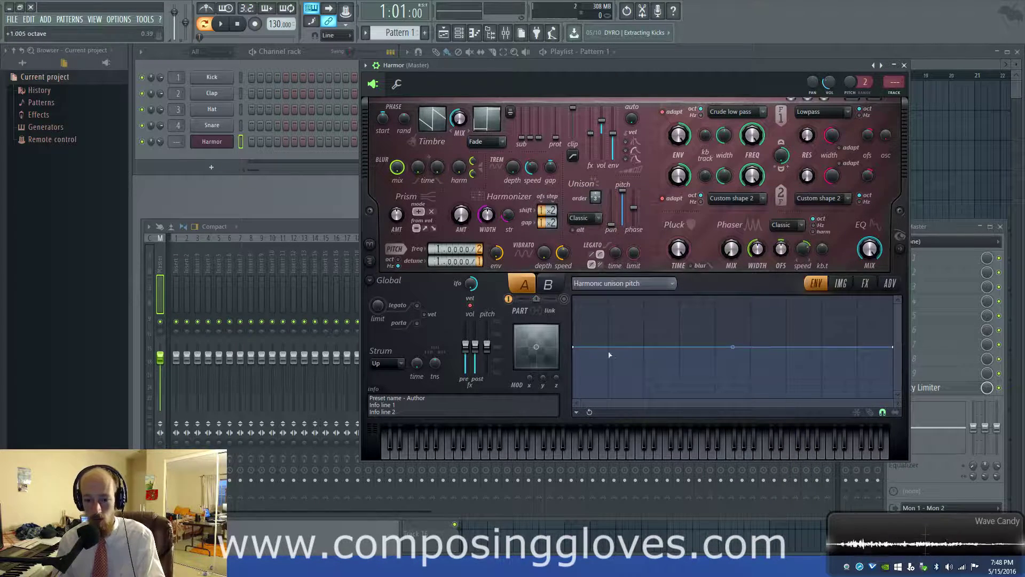
{"action": "right_click", "coordinate": [608, 372]}
{"action": "right_click", "coordinate": [786, 334]}
{"action": "left_click_drag", "start_coordinate": [697, 353], "coordinate": [698, 371]}
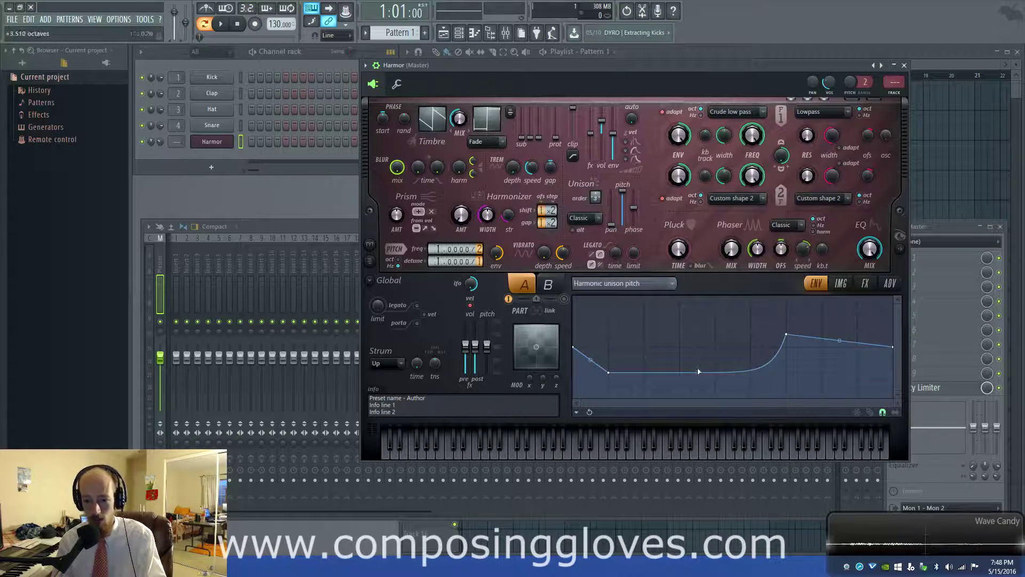
{"action": "left_click_drag", "start_coordinate": [608, 372], "coordinate": [610, 381]}
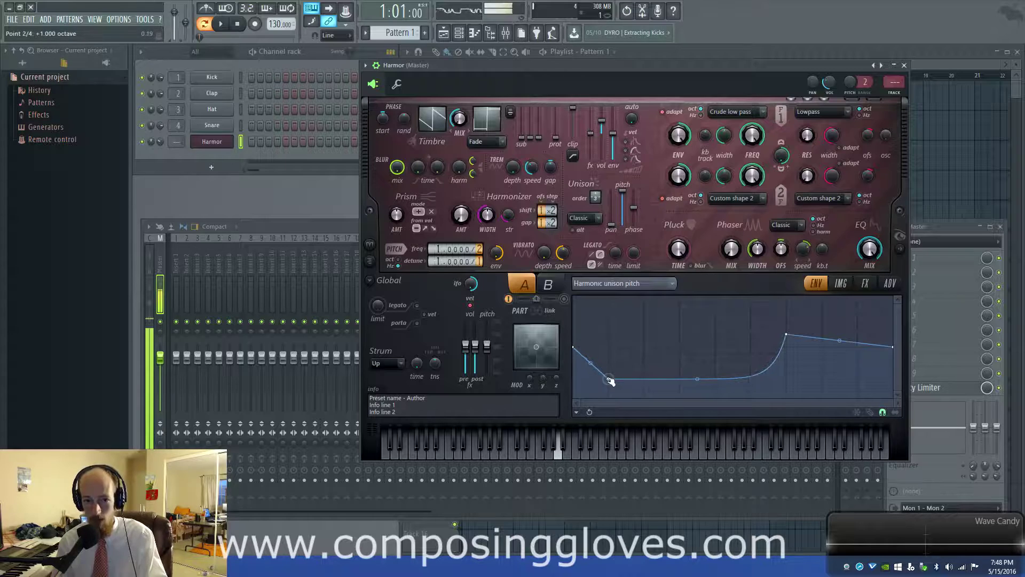
Step: Try a raised prism amount and bring it back near zero
{"action": "left_click", "coordinate": [399, 218]}
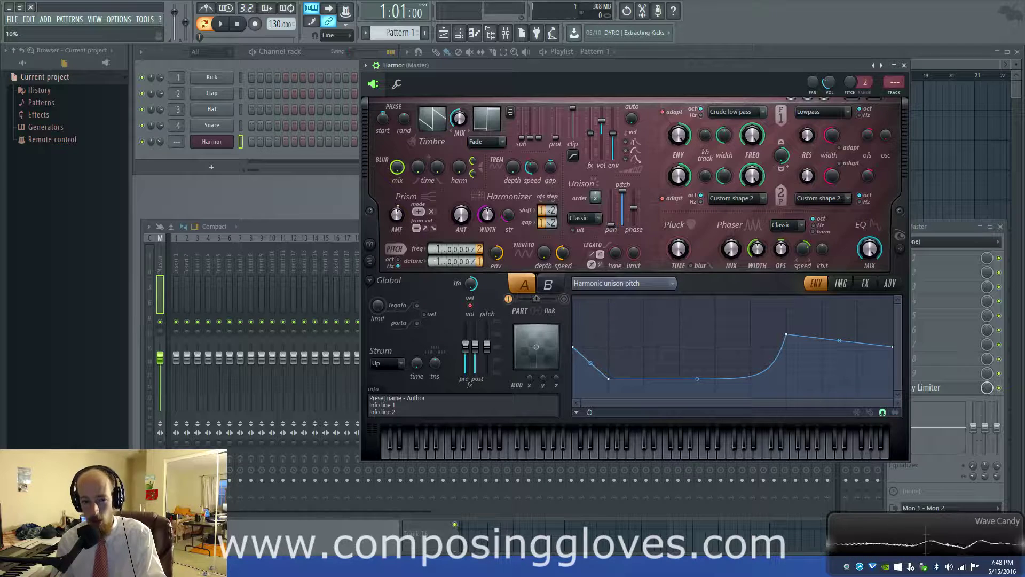
{"action": "left_click", "coordinate": [400, 217]}
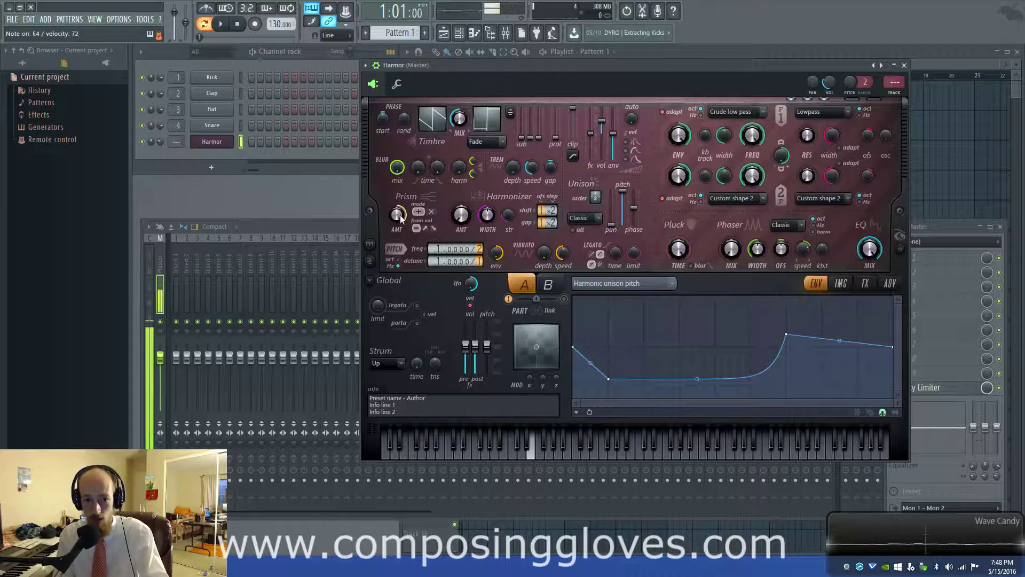
{"action": "left_click_drag", "start_coordinate": [397, 214], "coordinate": [397, 244]}
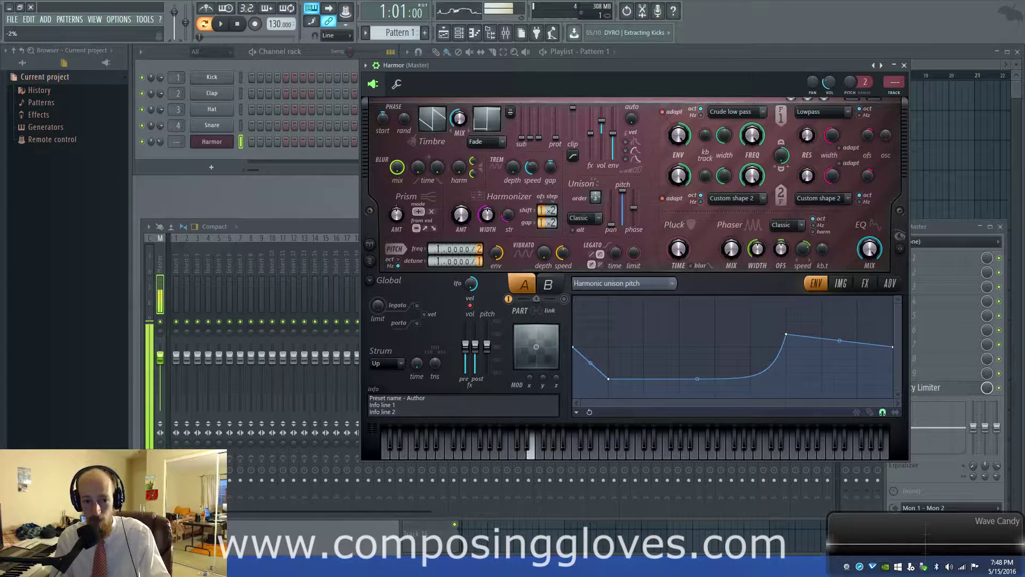
Step: Try different timbre mix and filter 1 frequency settings
{"action": "left_click_drag", "start_coordinate": [460, 118], "coordinate": [460, 69]}
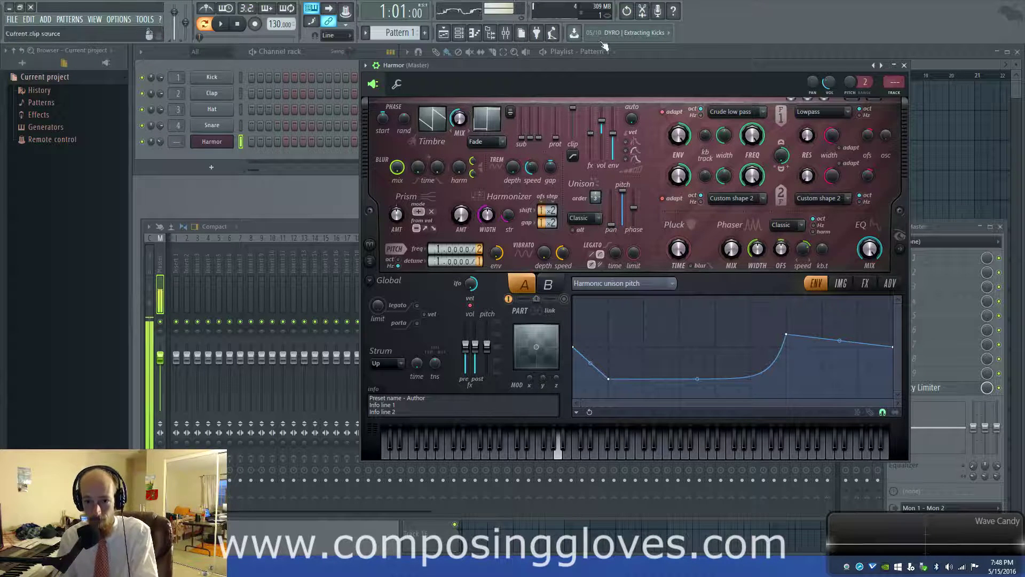
{"action": "left_click_drag", "start_coordinate": [751, 135], "coordinate": [752, 114]}
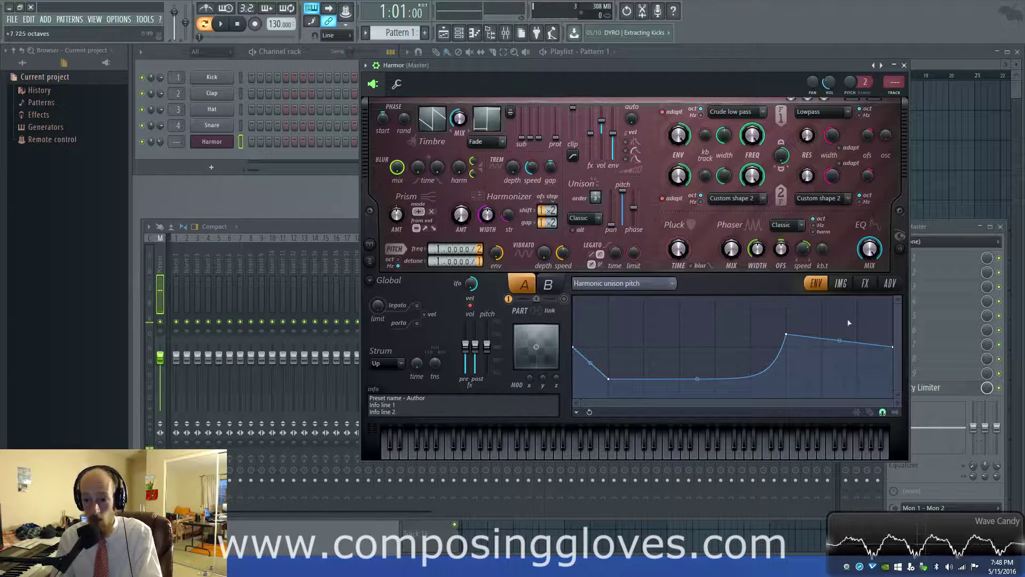
Step: Turn on the chorus by raising its order, set it to low depth with a raised mix, and increase the unison panning
{"action": "left_click", "coordinate": [841, 283]}
{"action": "left_click", "coordinate": [865, 283]}
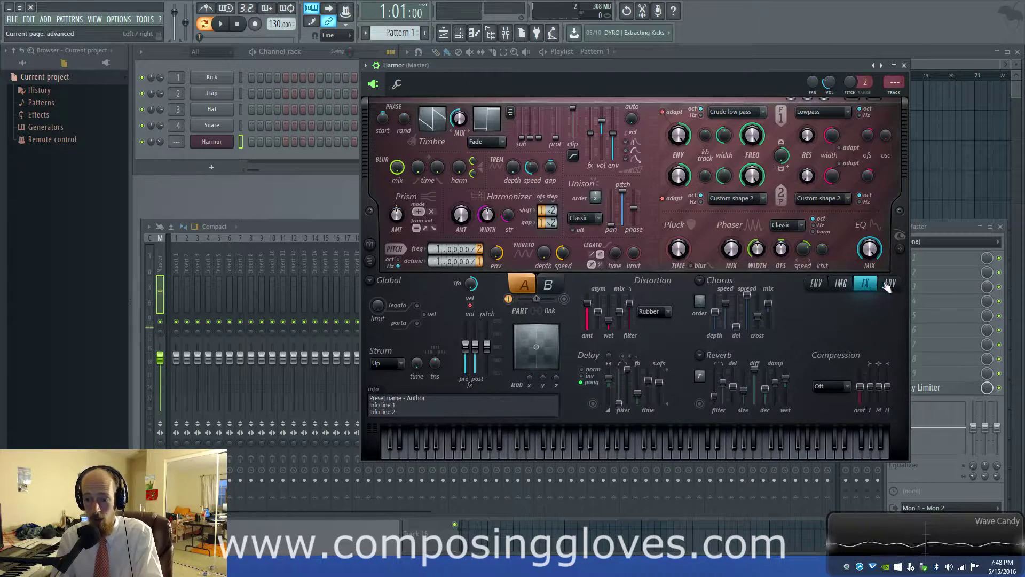
{"action": "left_click", "coordinate": [841, 283]}
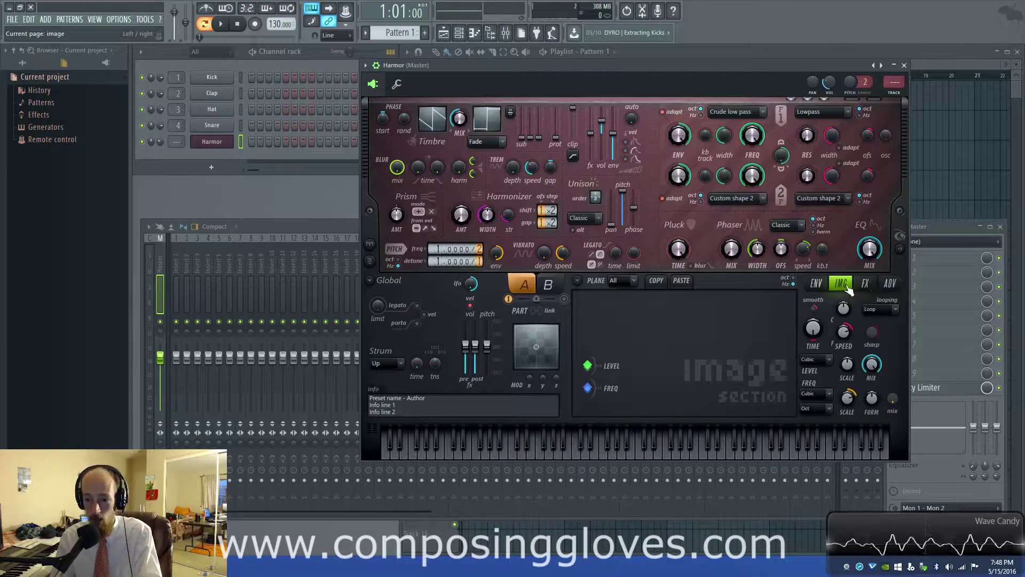
{"action": "left_click", "coordinate": [889, 283]}
{"action": "left_click", "coordinate": [866, 283]}
{"action": "mouse_move", "coordinate": [700, 303]}
{"action": "left_mouse_down"}
{"action": "mouse_move", "coordinate": [699, 294]}
{"action": "mouse_move", "coordinate": [714, 323]}
{"action": "mouse_move", "coordinate": [747, 316]}
{"action": "mouse_move", "coordinate": [747, 327]}
{"action": "mouse_move", "coordinate": [714, 316]}
{"action": "left_mouse_up"}
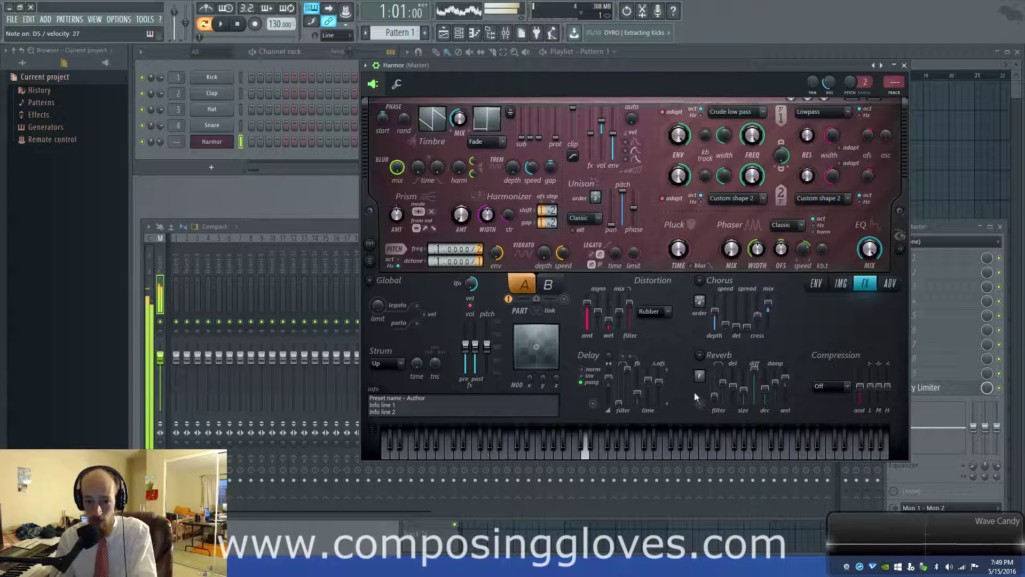
{"action": "left_click_drag", "start_coordinate": [611, 224], "coordinate": [611, 209]}
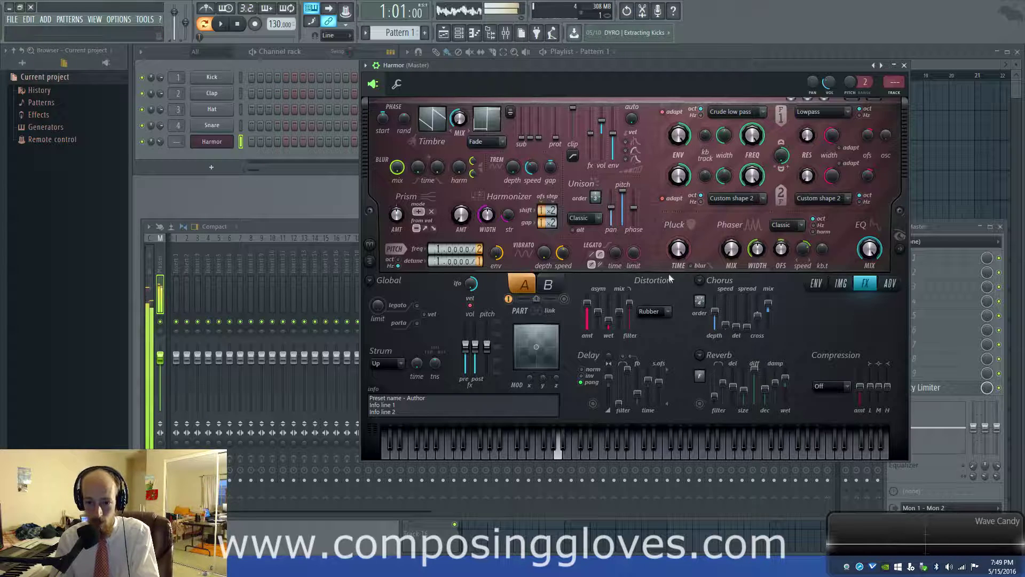
{"action": "left_click_drag", "start_coordinate": [747, 325], "coordinate": [717, 329]}
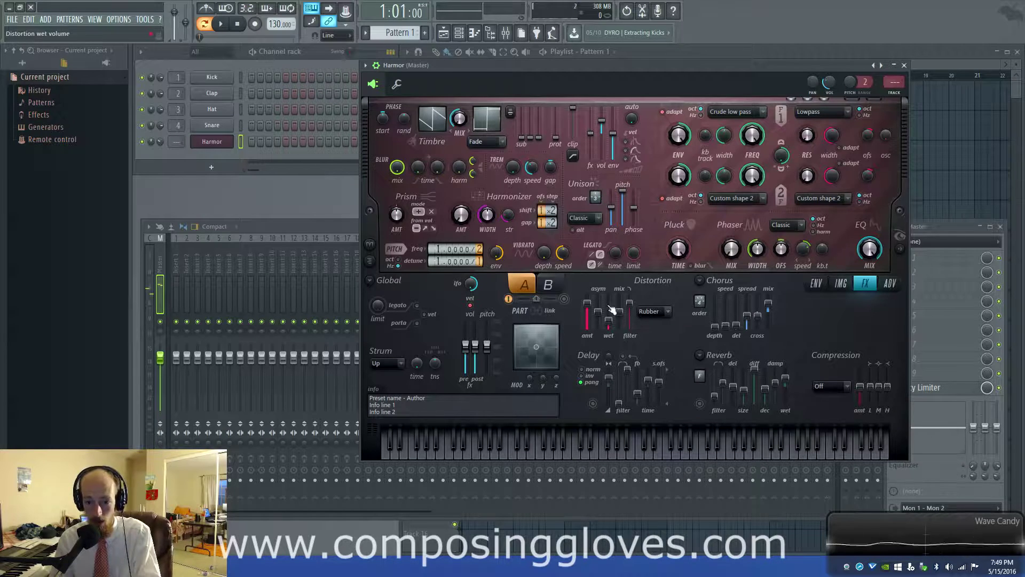
Step: Adjust the distortion's asymmetry and wet volume, and switch on the reverb
{"action": "left_click_drag", "start_coordinate": [598, 312], "coordinate": [598, 315]}
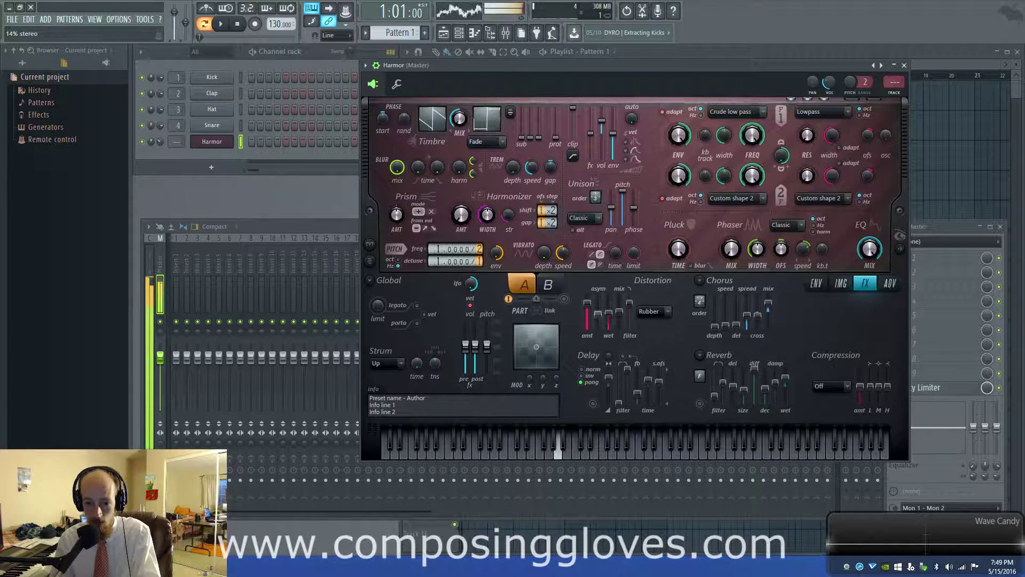
{"action": "left_click", "coordinate": [699, 403]}
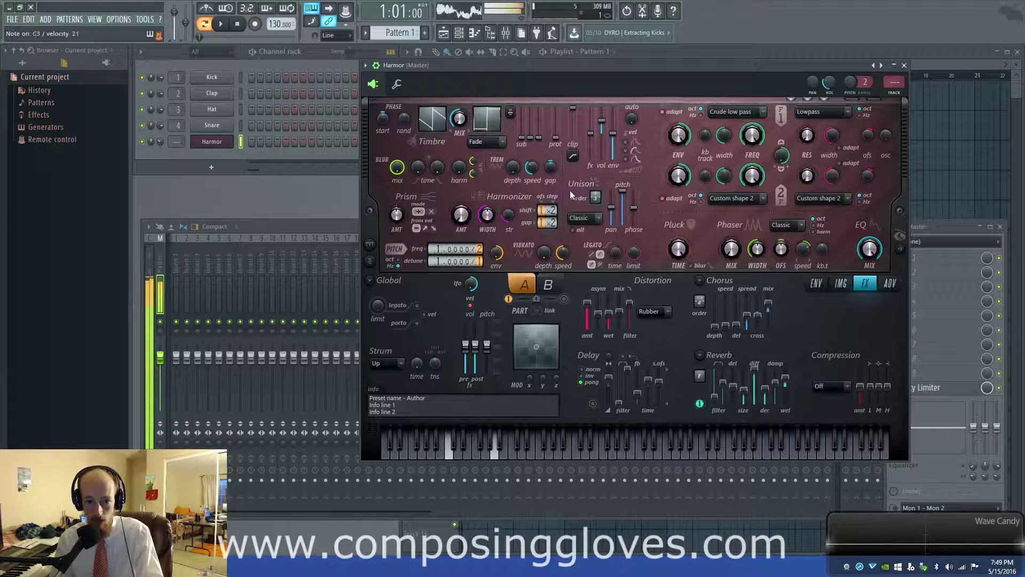
Step: Shape the global EQ curve with a deep scoop from the low frequencies up to a flat point in the lower mids
{"action": "left_click", "coordinate": [825, 284]}
{"action": "left_click", "coordinate": [839, 284]}
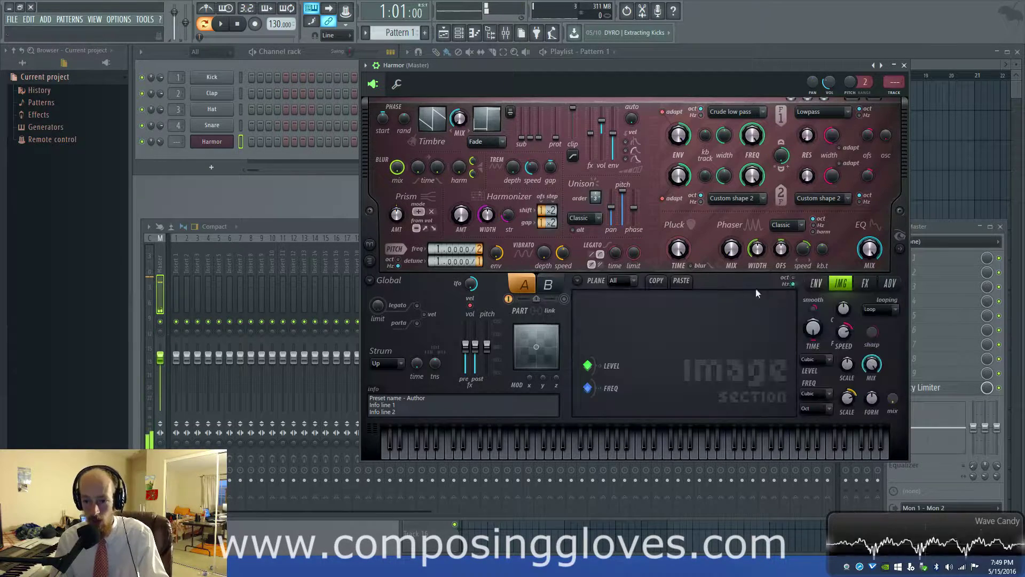
{"action": "left_click", "coordinate": [817, 284]}
{"action": "left_click", "coordinate": [867, 250]}
{"action": "right_click", "coordinate": [595, 368]}
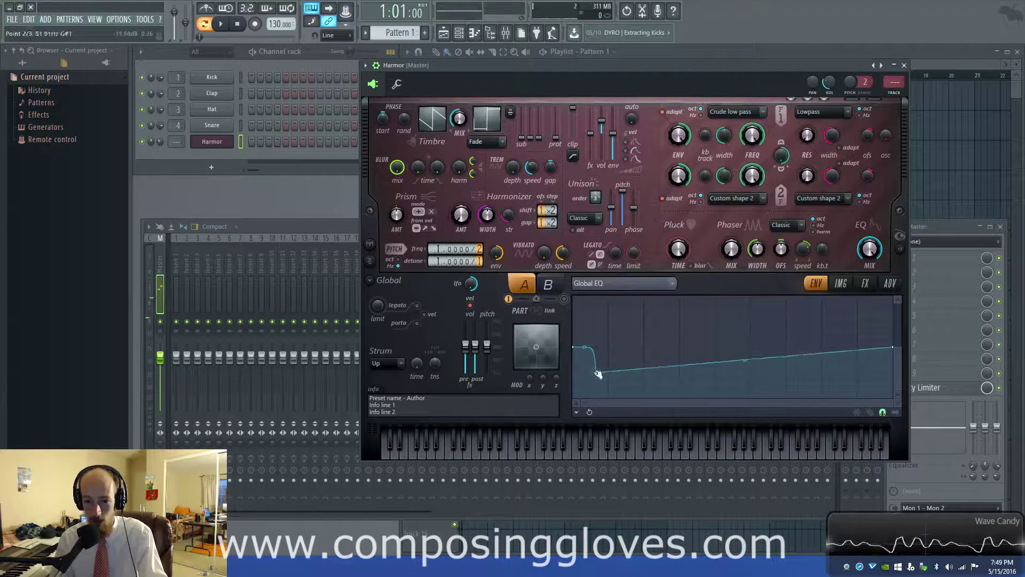
{"action": "left_click_drag", "start_coordinate": [596, 371], "coordinate": [596, 392]}
{"action": "right_click", "coordinate": [704, 347]}
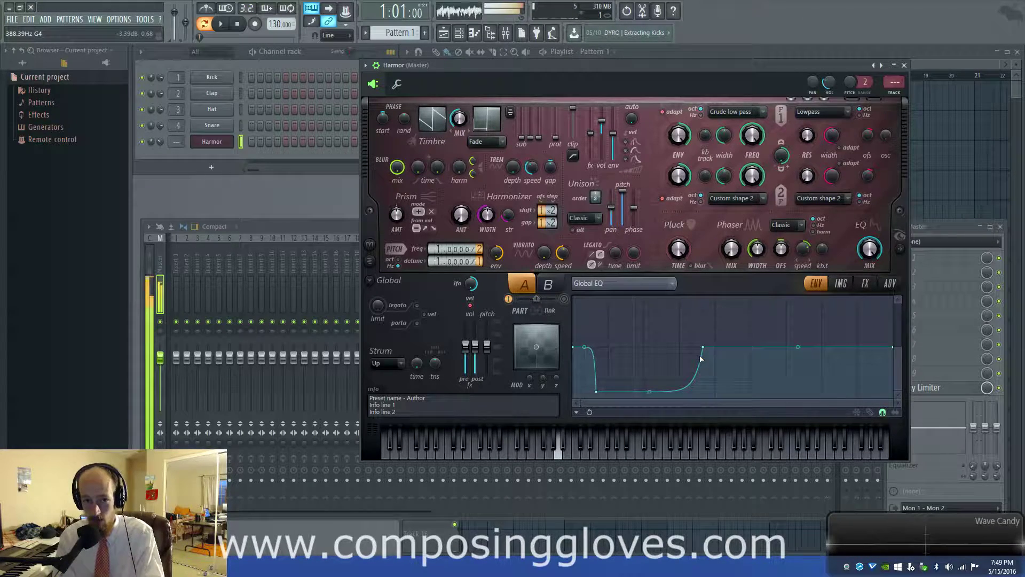
Step: Raise the chorus spread and speed
{"action": "left_click", "coordinate": [840, 284]}
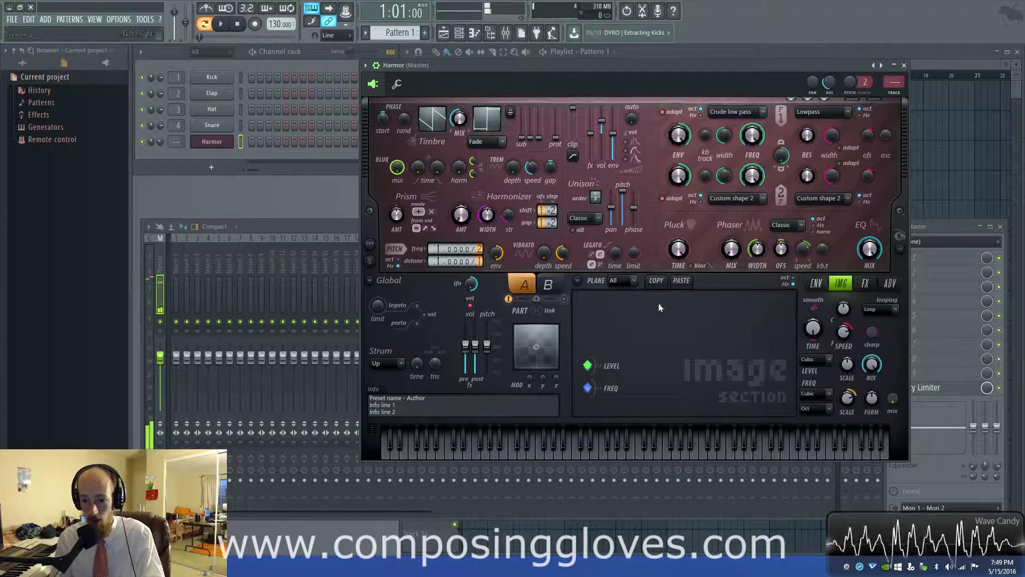
{"action": "left_click", "coordinate": [865, 283]}
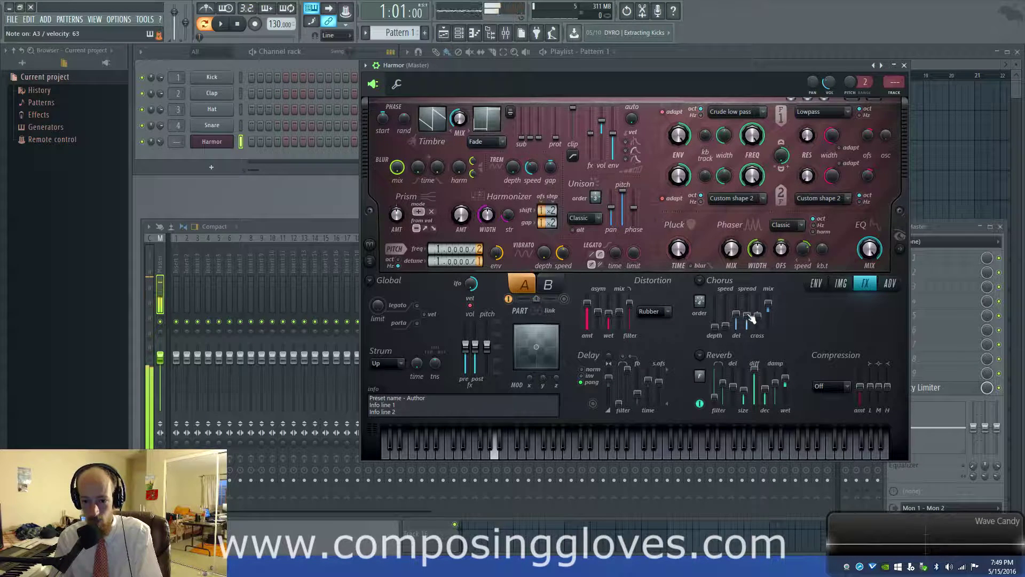
{"action": "left_click_drag", "start_coordinate": [747, 316], "coordinate": [747, 303]}
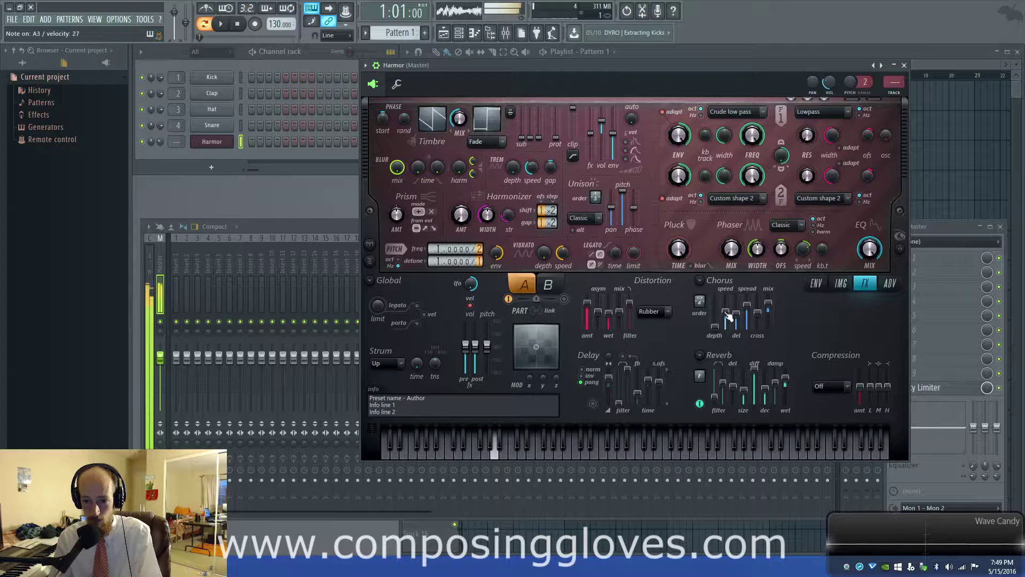
{"action": "left_click_drag", "start_coordinate": [727, 315], "coordinate": [727, 299]}
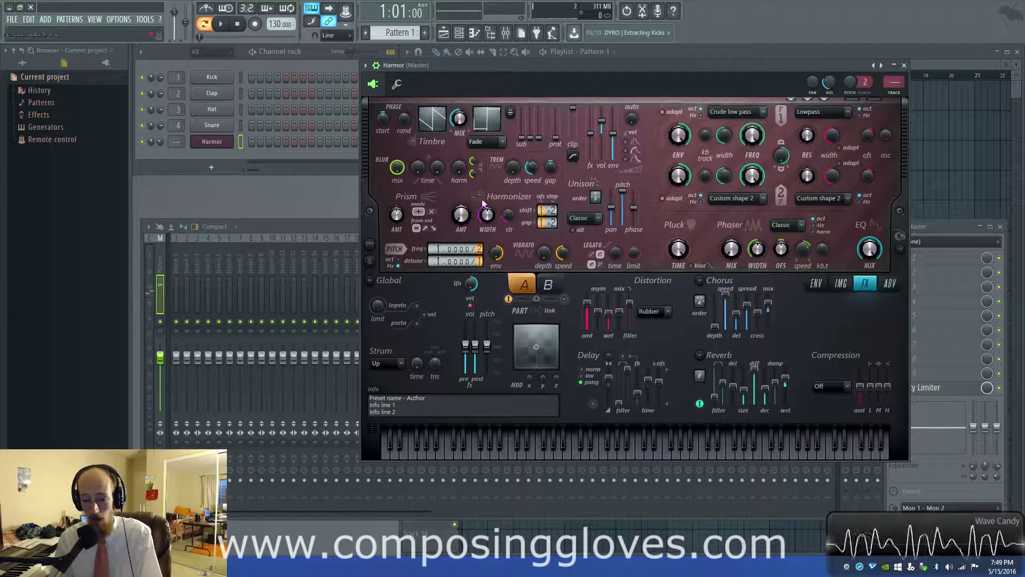
Step: Add a second Harmor channel and place its window beside the channel rack
{"action": "left_click", "coordinate": [212, 167]}
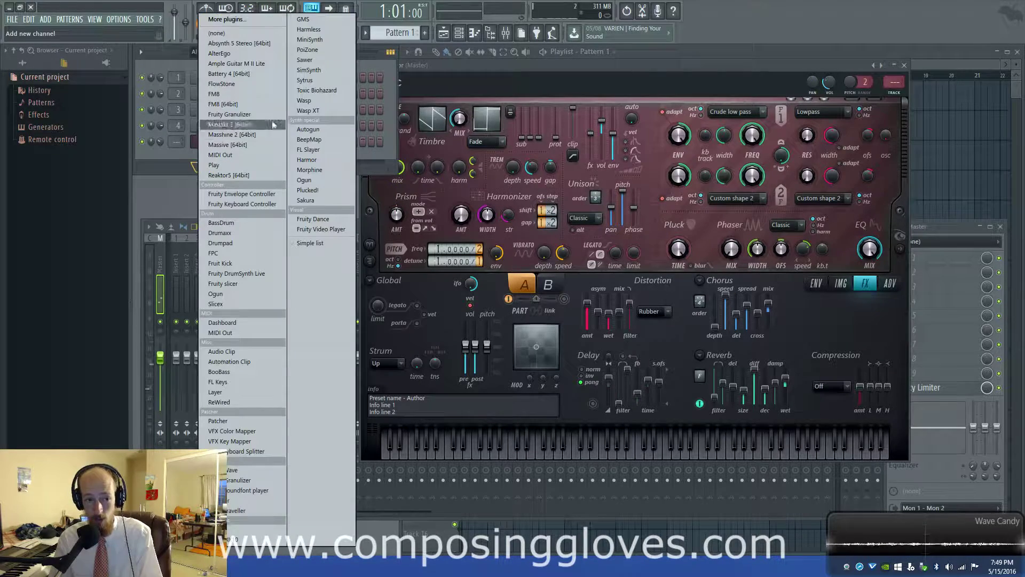
{"action": "left_click", "coordinate": [329, 160]}
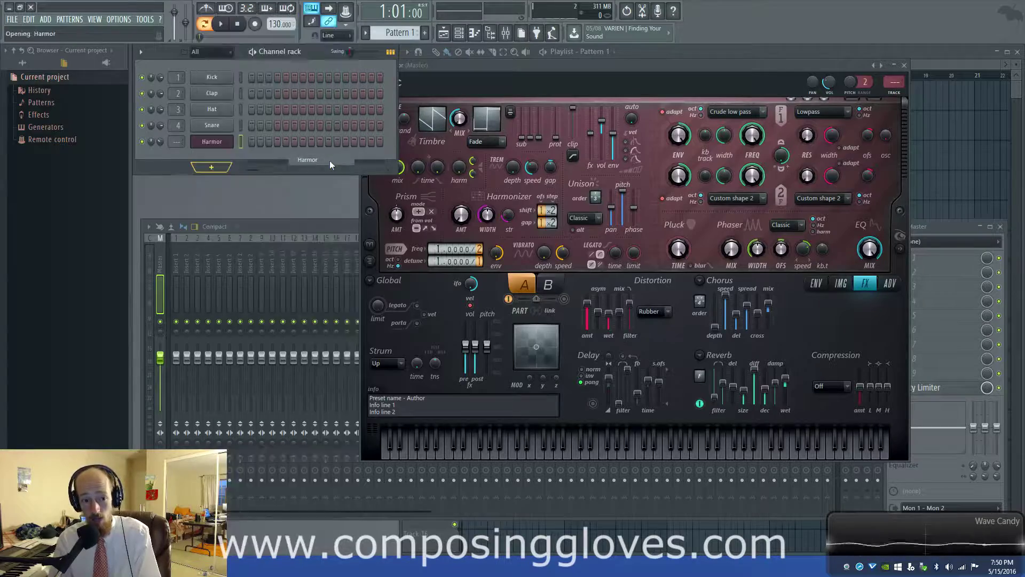
{"action": "left_click_drag", "start_coordinate": [407, 174], "coordinate": [527, 98]}
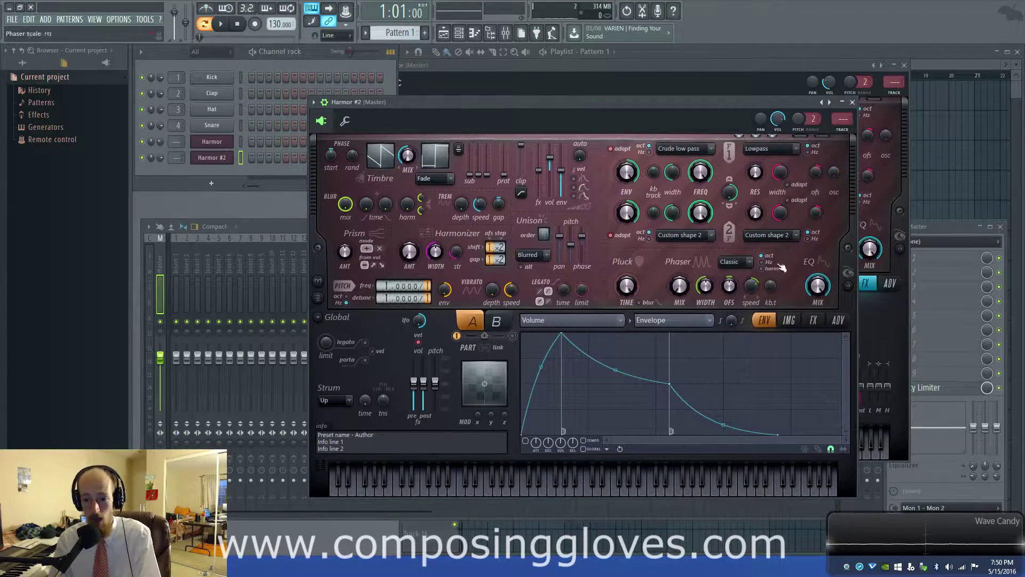
Step: Raise the phaser mix, turn on the chorus by raising its order, and adjust its depth, speed, mix and spread, with spread at 29%
{"action": "left_click", "coordinate": [685, 291]}
{"action": "left_click", "coordinate": [814, 320]}
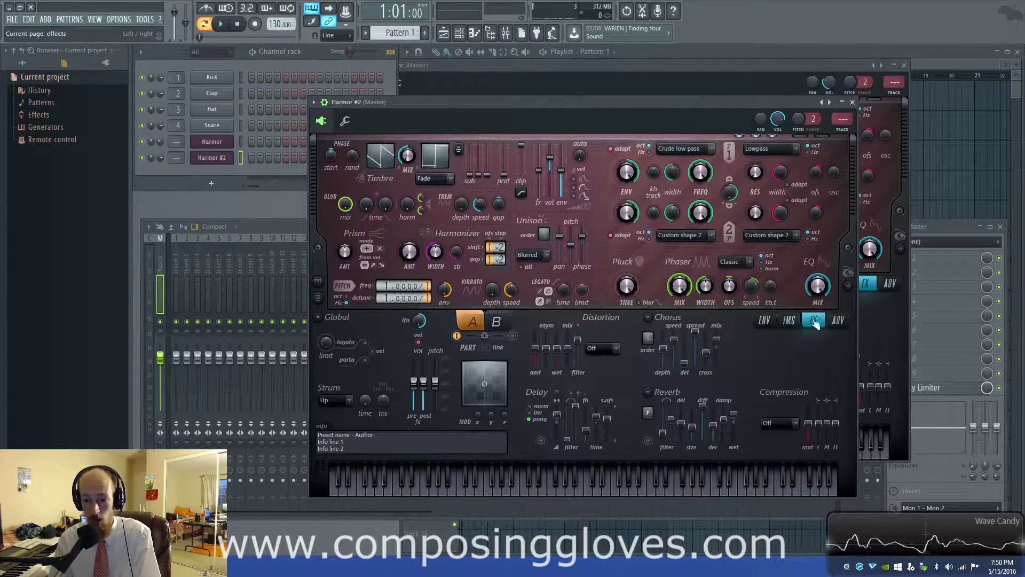
{"action": "left_click_drag", "start_coordinate": [647, 335], "coordinate": [647, 326]}
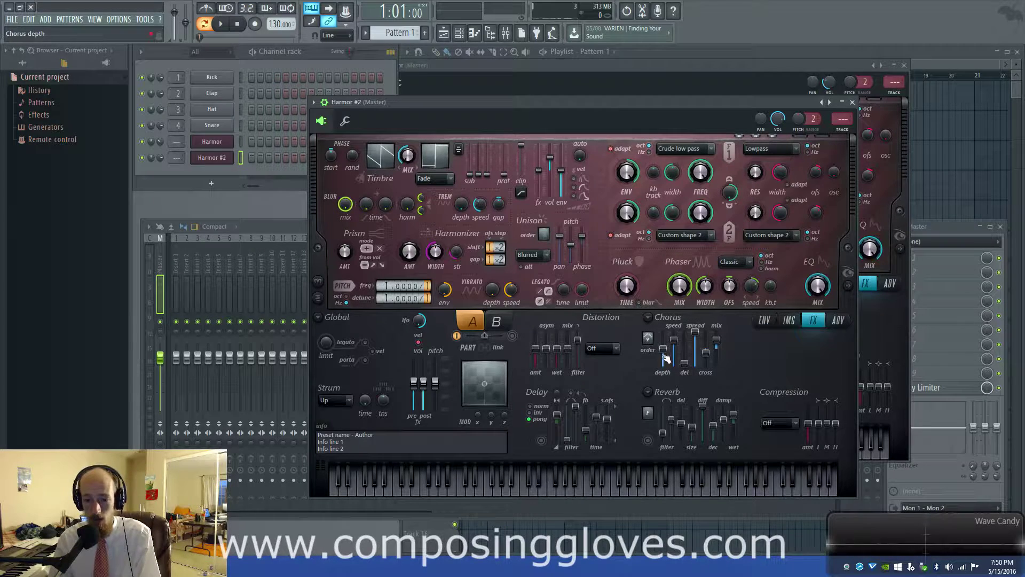
{"action": "left_click_drag", "start_coordinate": [666, 359], "coordinate": [652, 340]}
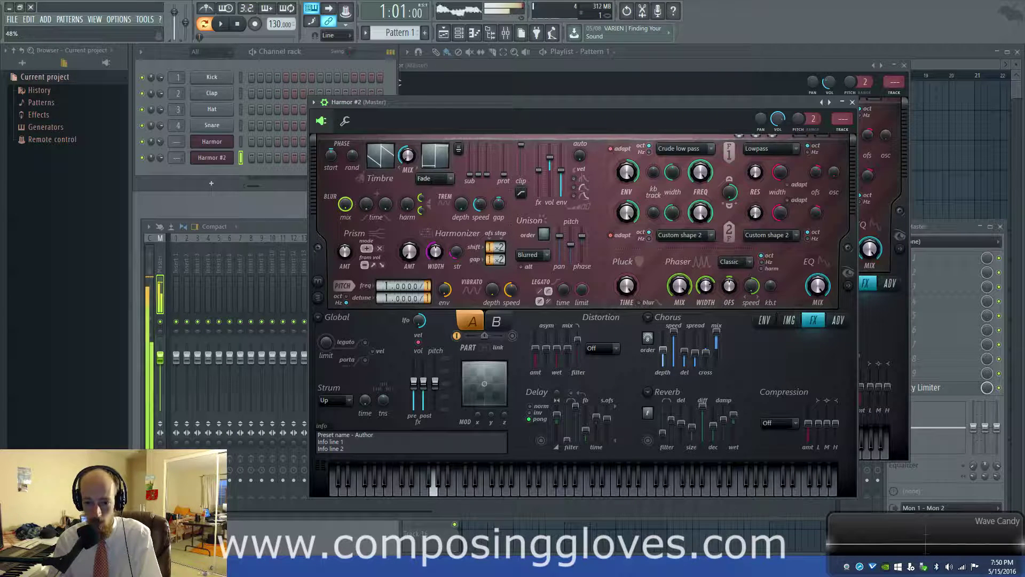
{"action": "left_click_drag", "start_coordinate": [662, 350], "coordinate": [664, 358]}
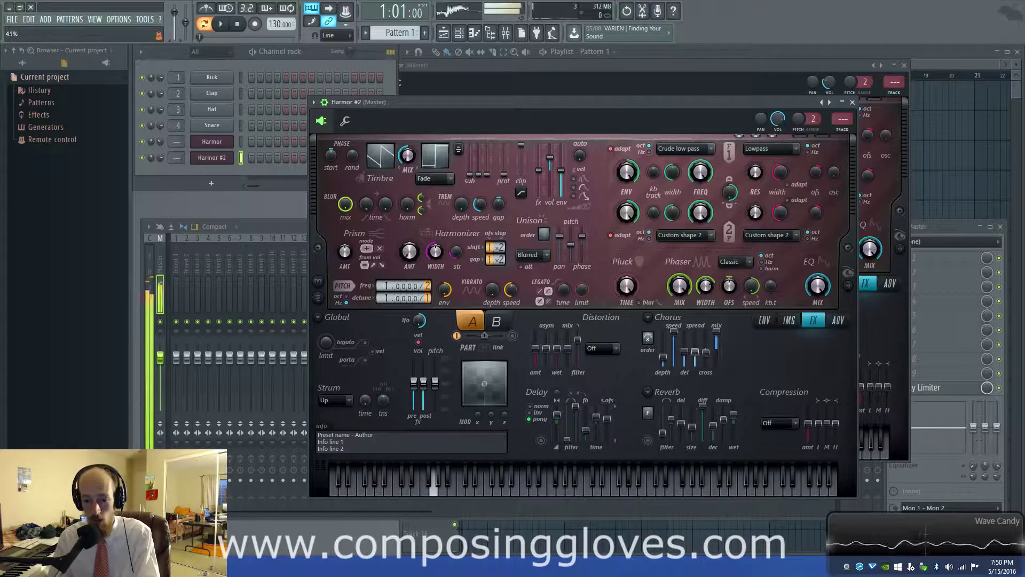
{"action": "mouse_move", "coordinate": [695, 352]}
{"action": "left_mouse_down"}
{"action": "mouse_move", "coordinate": [699, 340]}
{"action": "mouse_move", "coordinate": [696, 355]}
{"action": "left_mouse_up"}
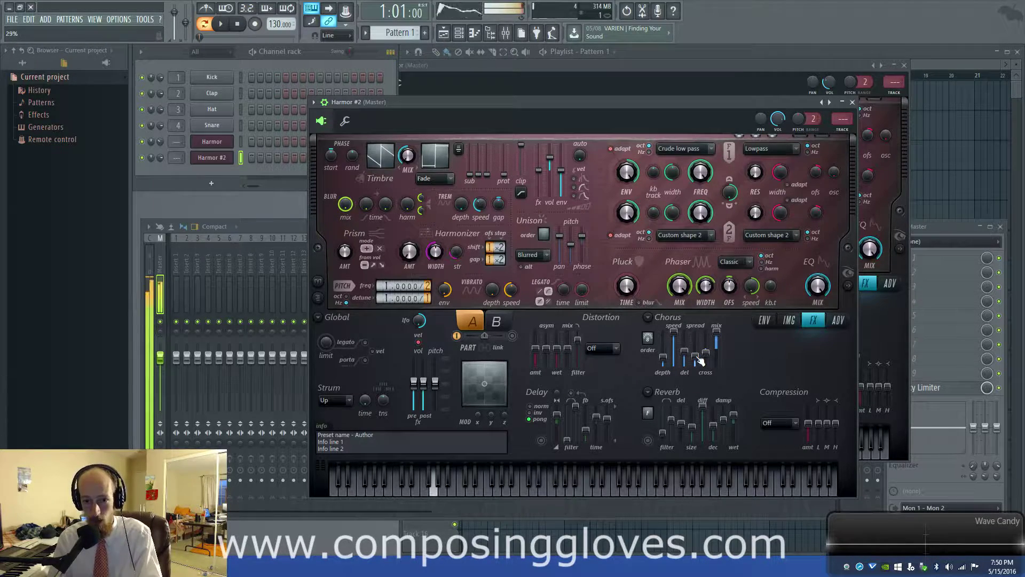
Step: Set the distortion type to Ribbon and adjust its amount and wet level
{"action": "left_click", "coordinate": [602, 348]}
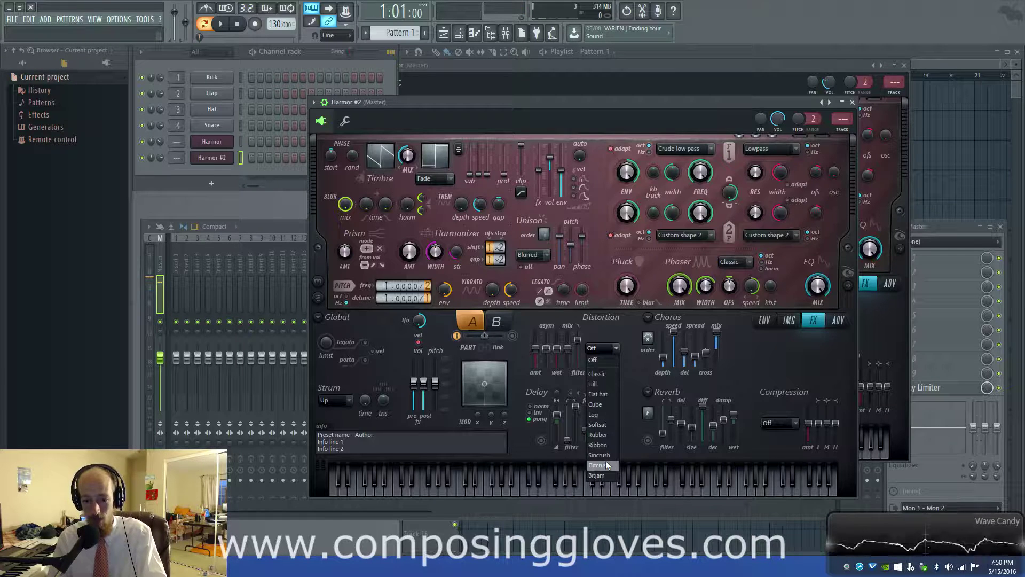
{"action": "left_click", "coordinate": [597, 444]}
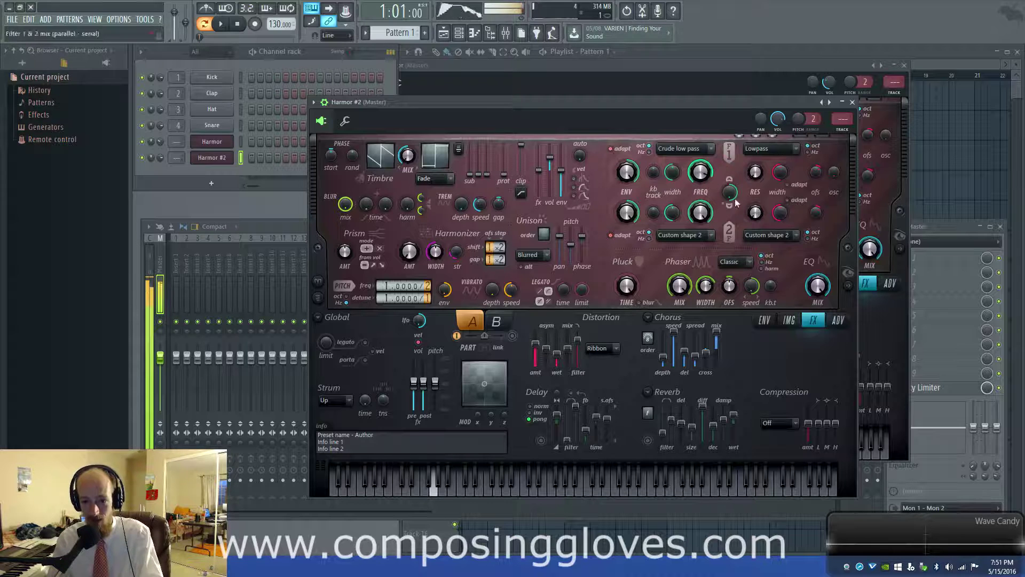
Step: Add two points to the second Harmor's global EQ curve to cut the broad range between its low and high ends
{"action": "left_click", "coordinate": [765, 320]}
{"action": "right_click", "coordinate": [545, 429]}
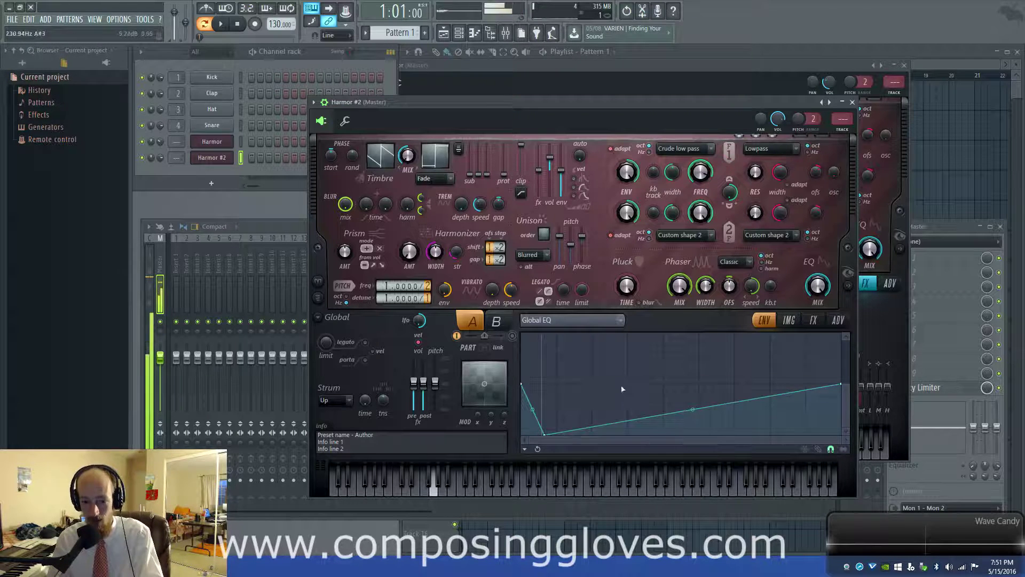
{"action": "right_click", "coordinate": [652, 372]}
{"action": "left_click_drag", "start_coordinate": [665, 343], "coordinate": [758, 409]}
{"action": "mouse_move", "coordinate": [546, 433]}
{"action": "left_mouse_down"}
{"action": "mouse_move", "coordinate": [618, 394]}
{"action": "mouse_move", "coordinate": [632, 347]}
{"action": "mouse_move", "coordinate": [664, 380]}
{"action": "mouse_move", "coordinate": [543, 416]}
{"action": "left_mouse_up"}
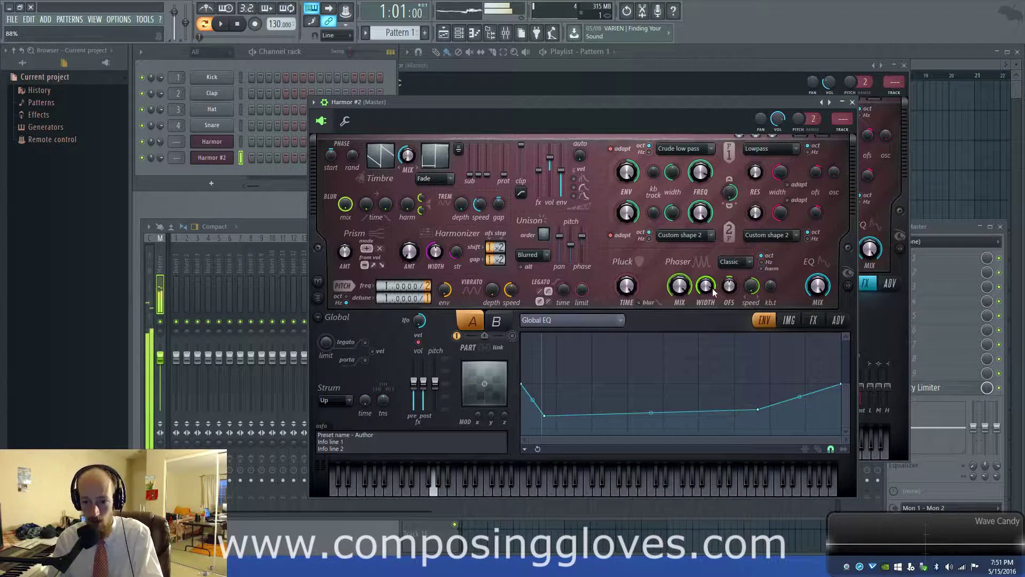
Step: Show Harmor's visual feedback display and move the synth window so that it fits on screen
{"action": "left_click", "coordinate": [851, 290]}
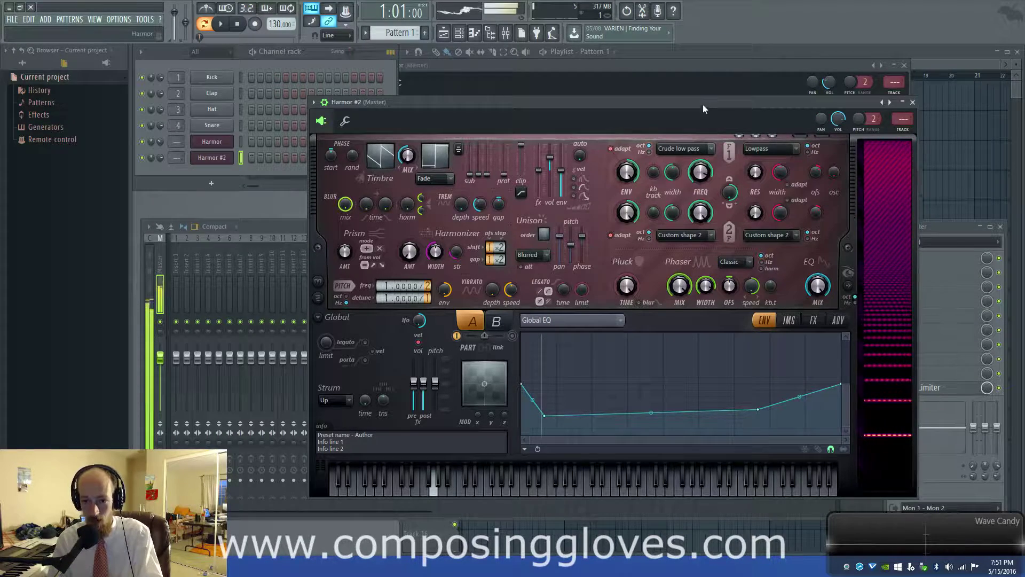
{"action": "left_click_drag", "start_coordinate": [703, 104], "coordinate": [619, 112]}
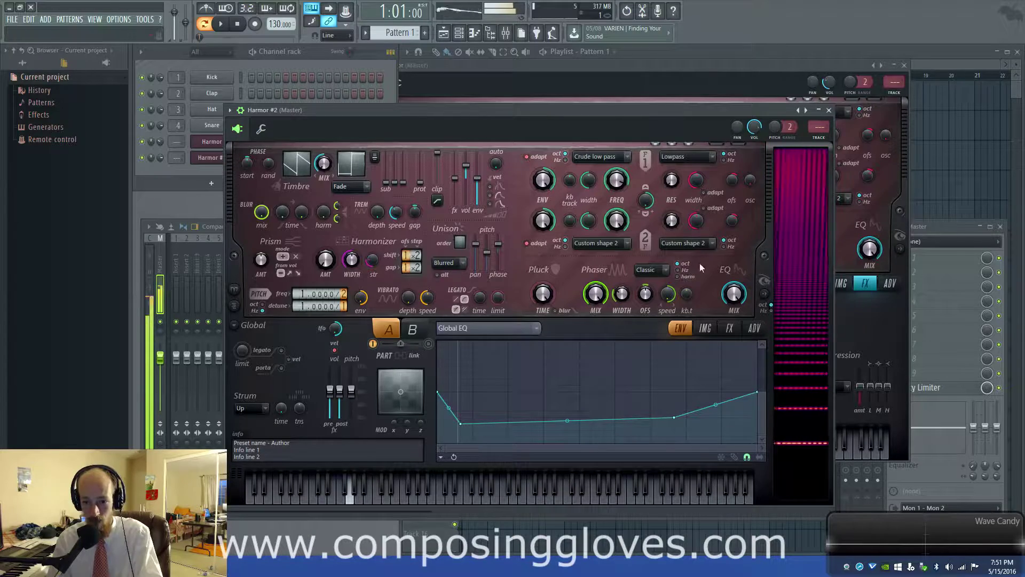
Step: Raise the chorus depth and spread, and set the chorus speed to about 77%
{"action": "left_click", "coordinate": [730, 328]}
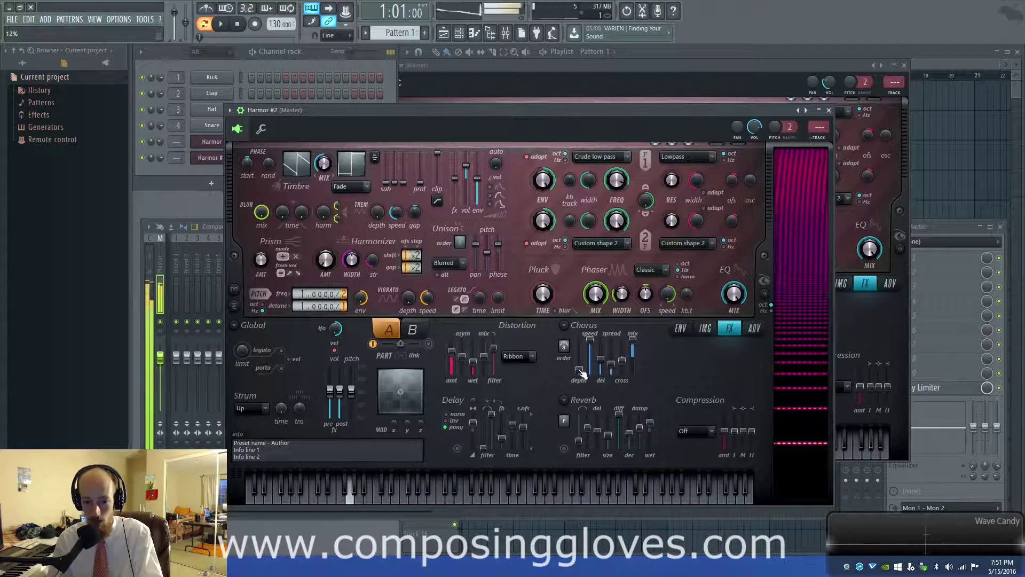
{"action": "left_click_drag", "start_coordinate": [580, 368], "coordinate": [583, 359]}
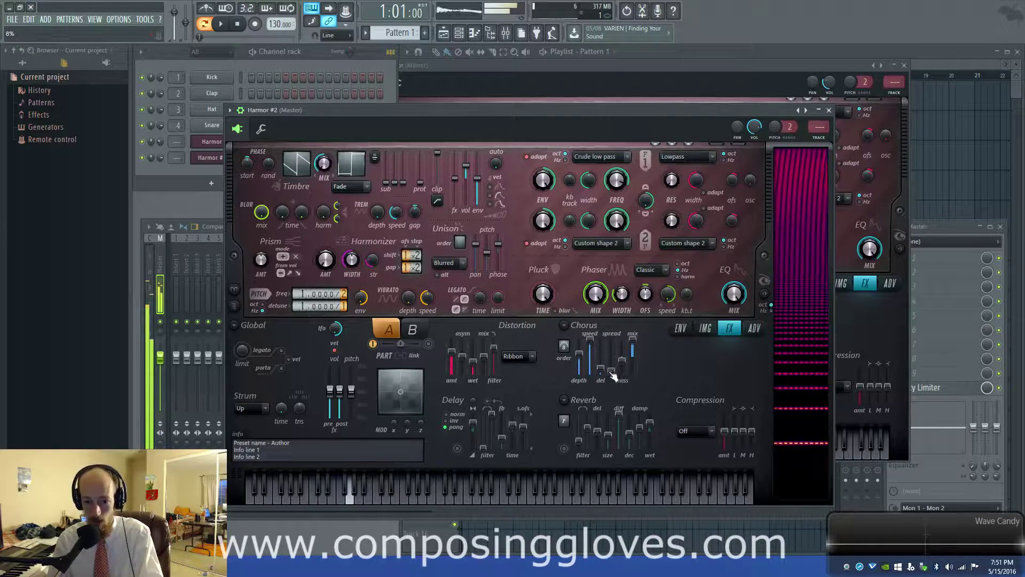
{"action": "left_click_drag", "start_coordinate": [612, 369], "coordinate": [581, 355]}
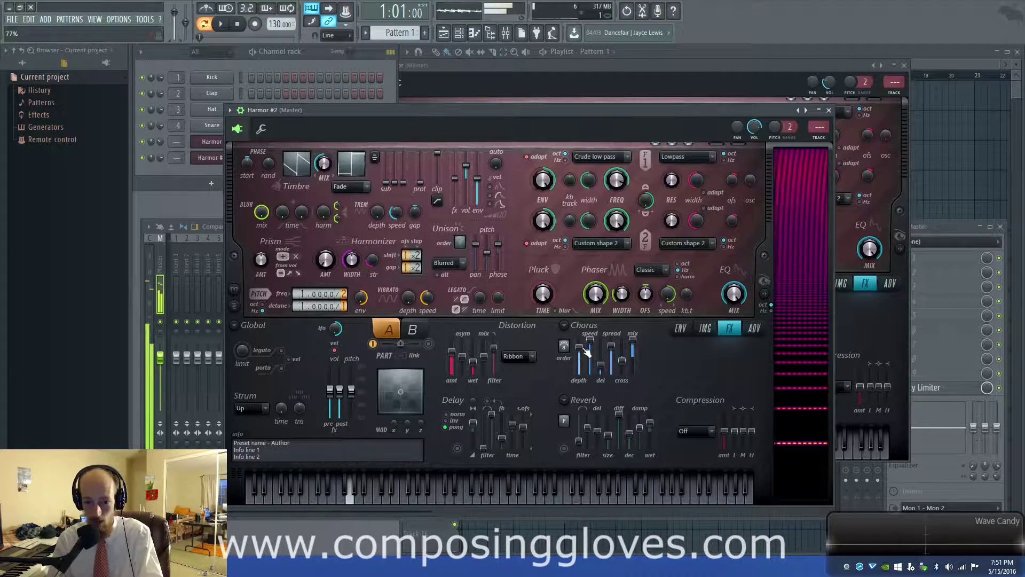
Step: Turn on Heating compression and raise its amount
{"action": "left_click", "coordinate": [705, 432]}
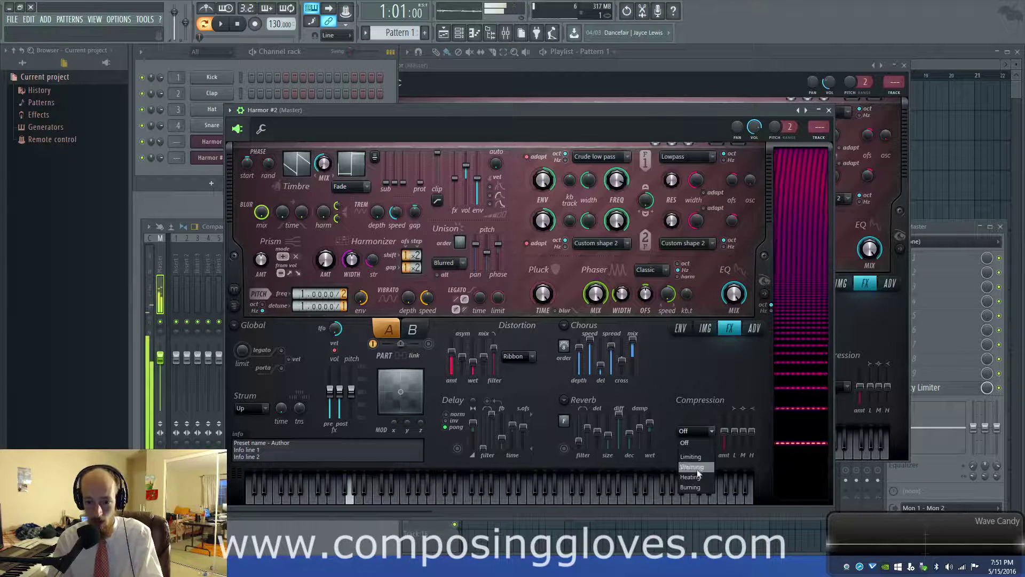
{"action": "left_click", "coordinate": [697, 472]}
{"action": "mouse_move", "coordinate": [734, 434]}
{"action": "left_mouse_down"}
{"action": "mouse_move", "coordinate": [752, 427]}
{"action": "mouse_move", "coordinate": [724, 427]}
{"action": "left_mouse_up"}
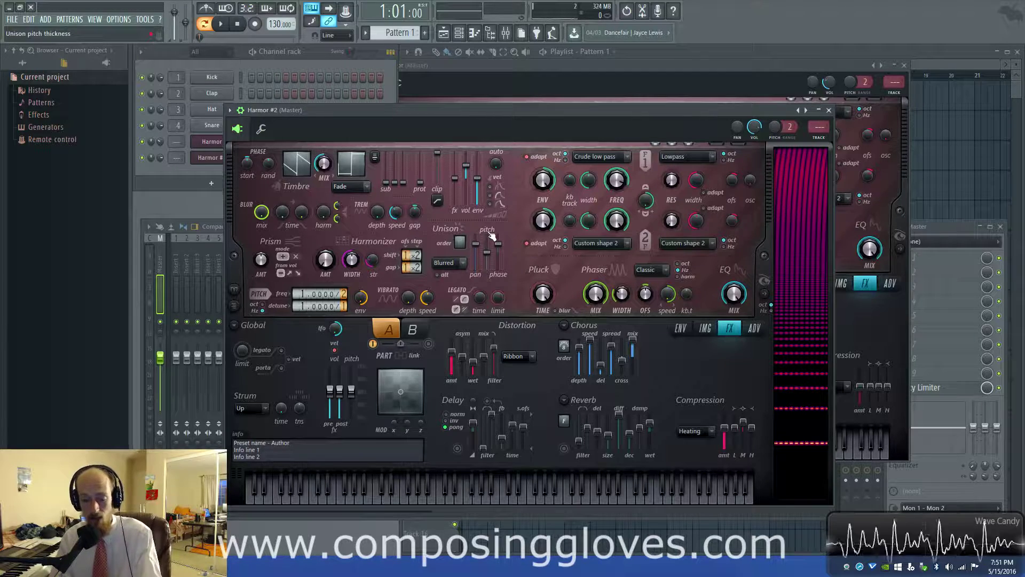
Step: Adjust the pluck time and raise the phaser's keyboard tracking to about 144%
{"action": "left_click_drag", "start_coordinate": [544, 290], "coordinate": [545, 297]}
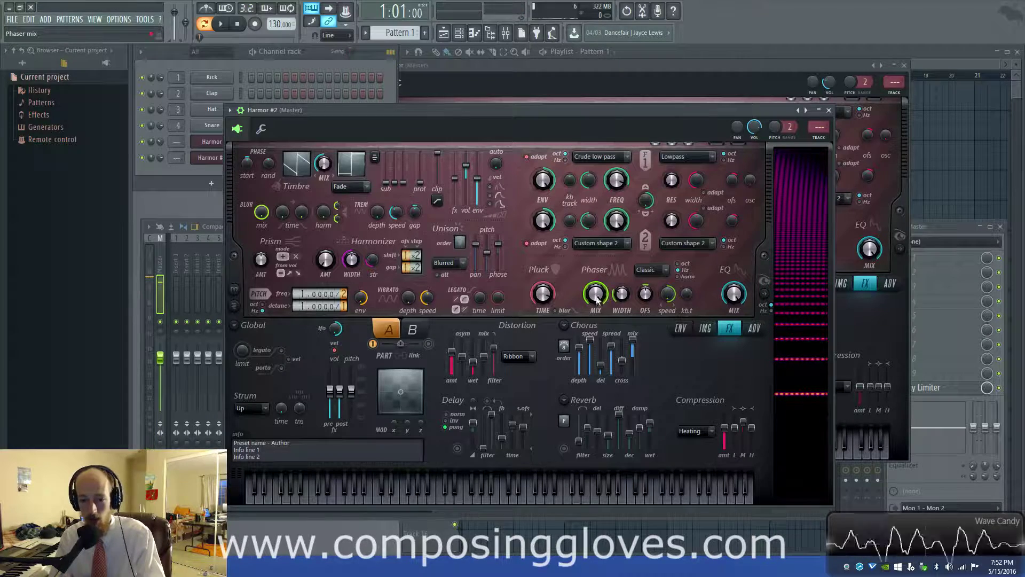
{"action": "left_click_drag", "start_coordinate": [685, 297], "coordinate": [685, 264]}
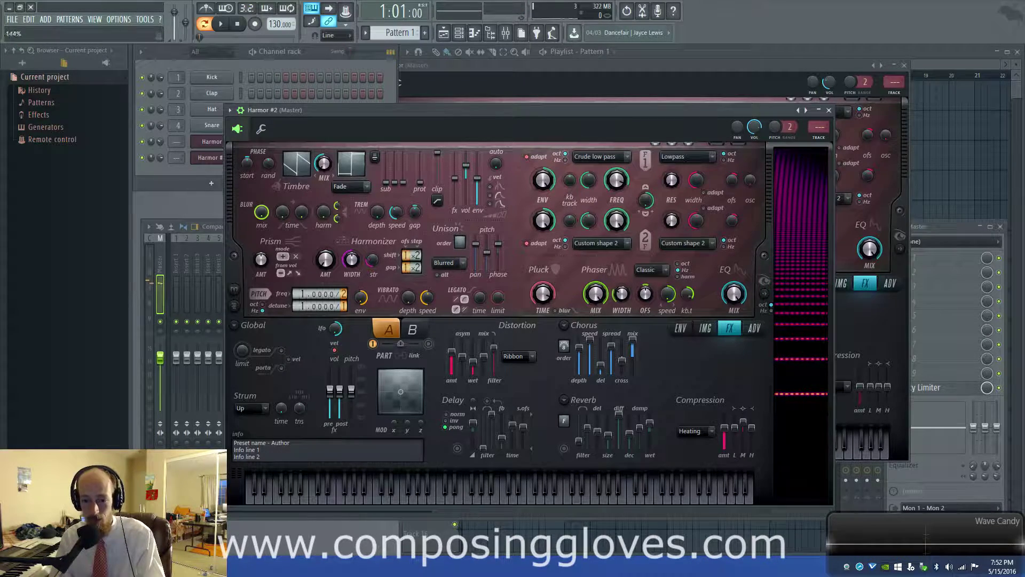
{"action": "left_click", "coordinate": [681, 269]}
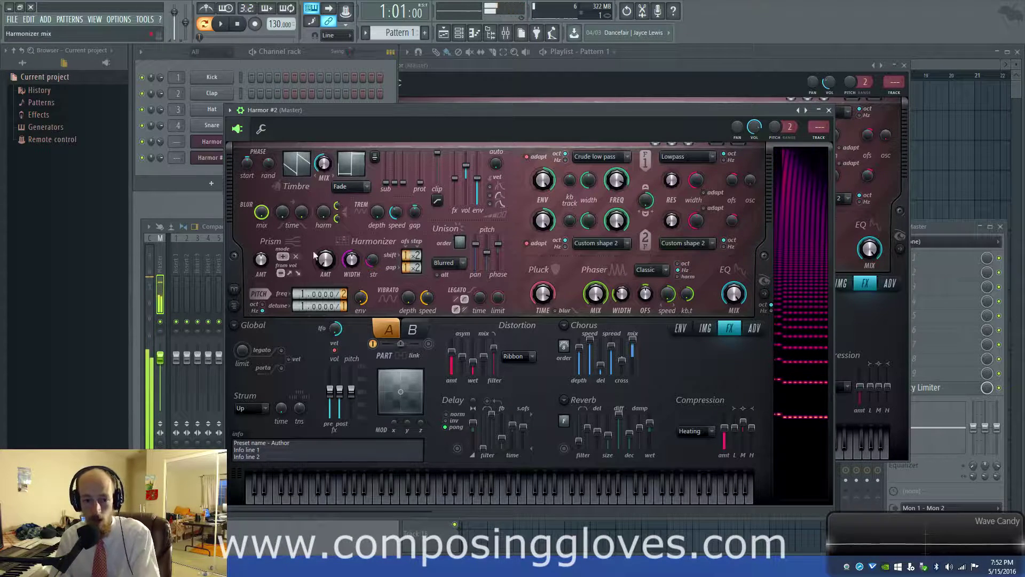
Step: Try pitch frequency multiplier values and set the ratio to 1.5000/2
{"action": "scroll", "coordinate": [316, 291], "scroll_direction": "up", "scroll_amount": 1}
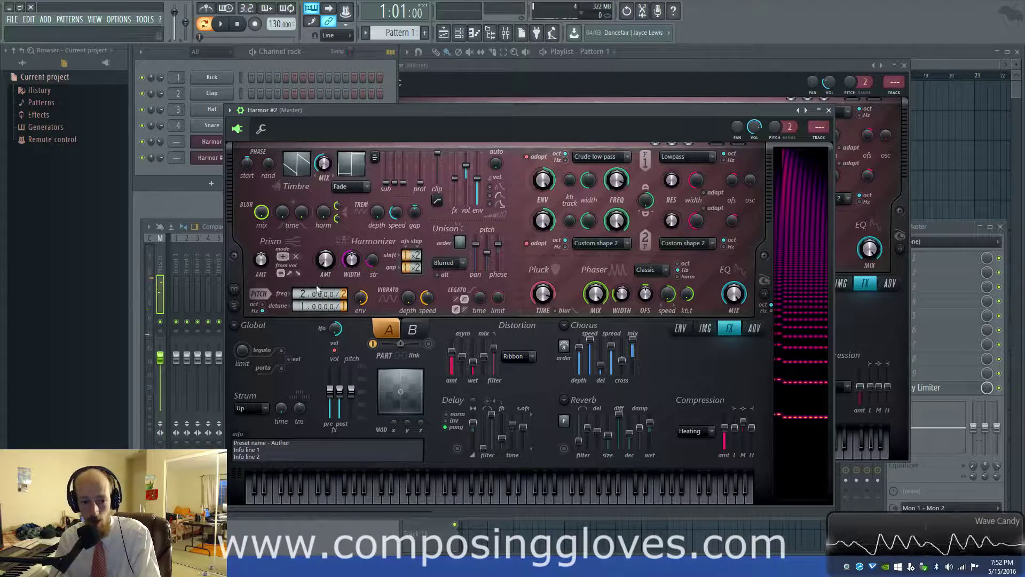
{"action": "scroll", "coordinate": [319, 293], "scroll_direction": "down", "scroll_amount": 1}
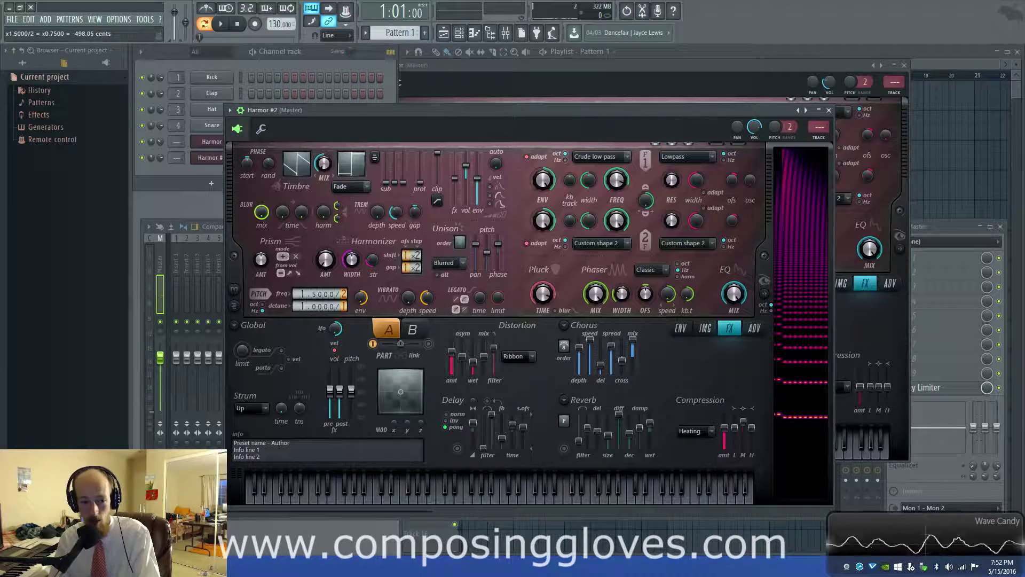
{"action": "scroll", "coordinate": [320, 293], "scroll_direction": "up", "scroll_amount": 1}
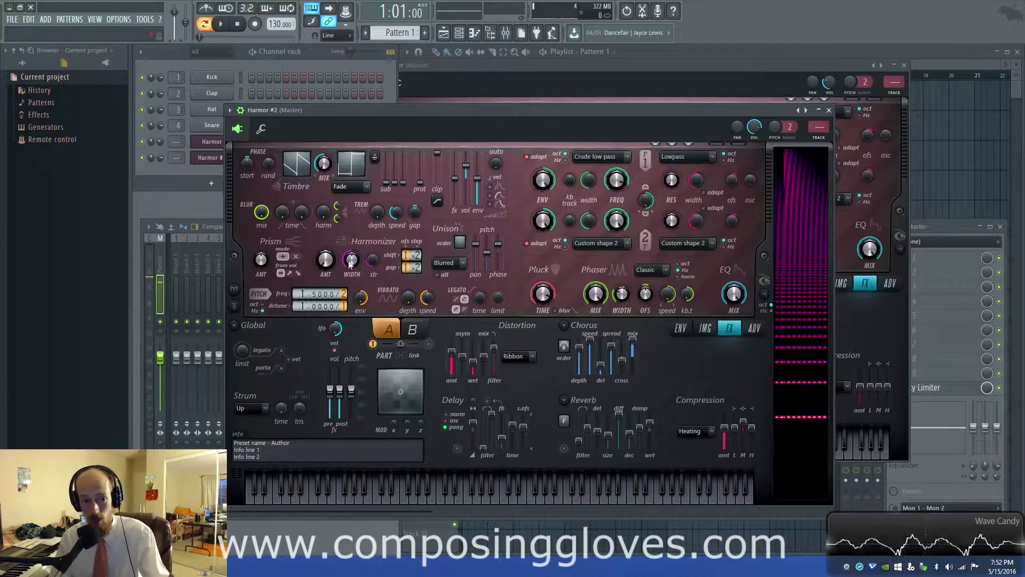
Step: Add a third Harmor channel, place its window in view, and switch it to part B
{"action": "left_click", "coordinate": [212, 183]}
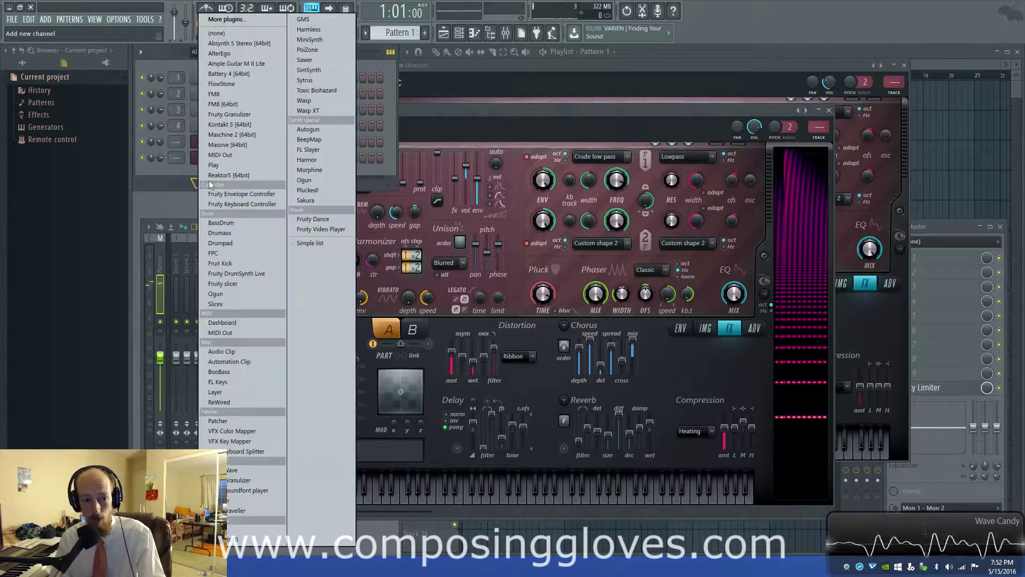
{"action": "left_click", "coordinate": [328, 160]}
{"action": "left_click_drag", "start_coordinate": [386, 198], "coordinate": [454, 105]}
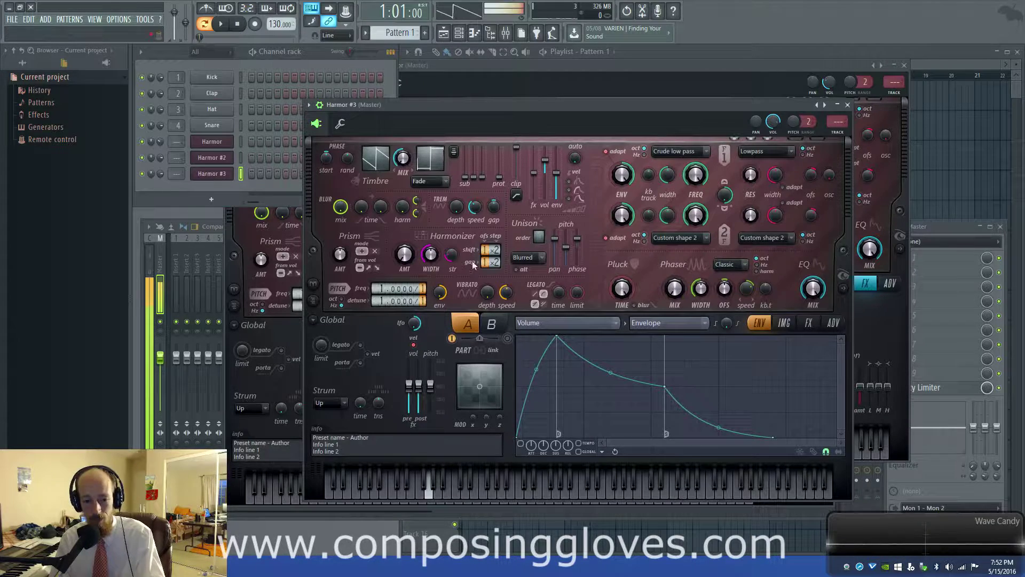
{"action": "left_click", "coordinate": [492, 323]}
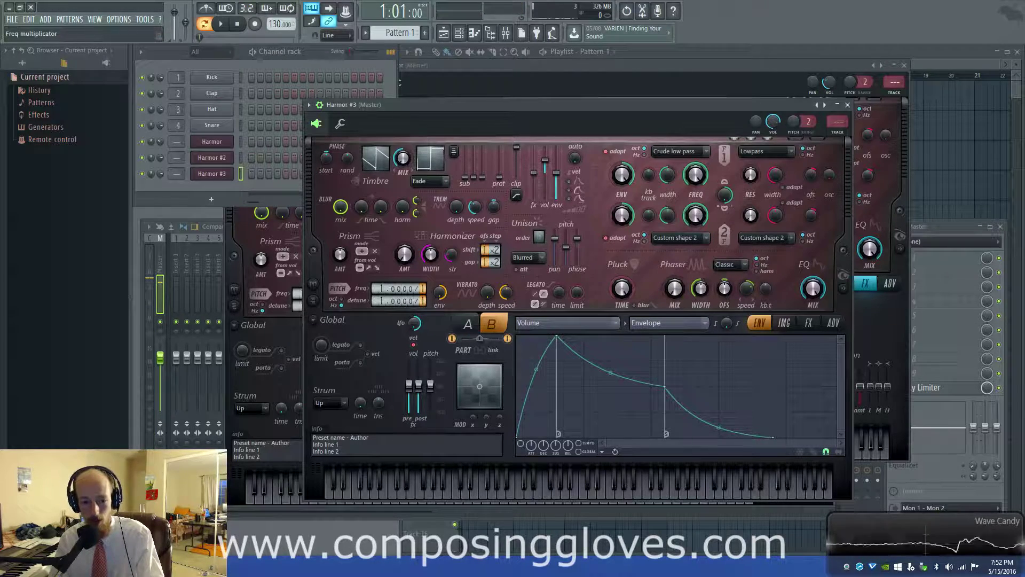
Step: Set part B's pitch frequency ratio to 1.0290/2 and compare the sound with part A
{"action": "left_click_drag", "start_coordinate": [394, 288], "coordinate": [394, 278]}
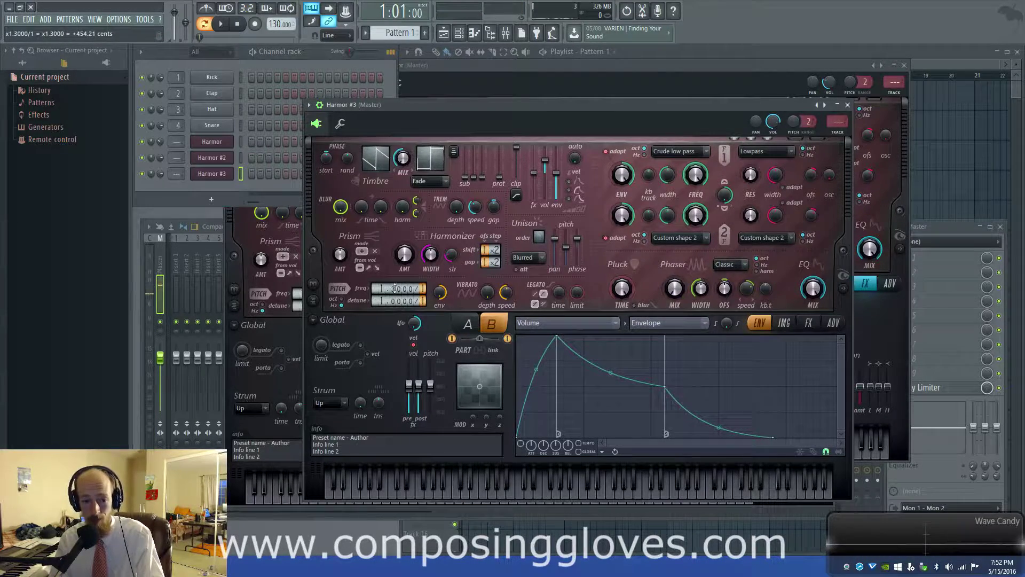
{"action": "scroll", "coordinate": [395, 289], "scroll_direction": "up", "scroll_amount": 1}
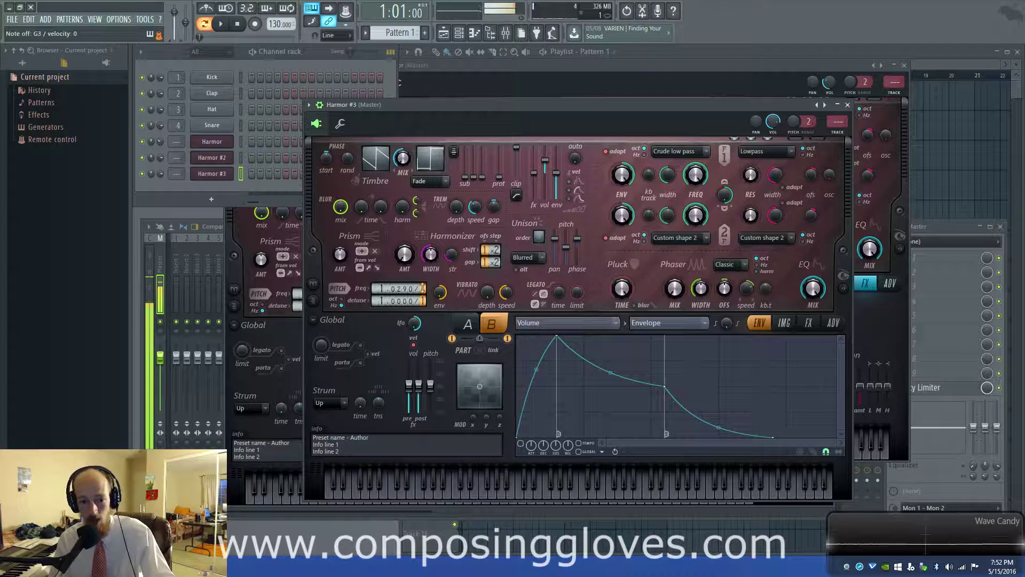
{"action": "left_click_drag", "start_coordinate": [422, 288], "coordinate": [423, 283]}
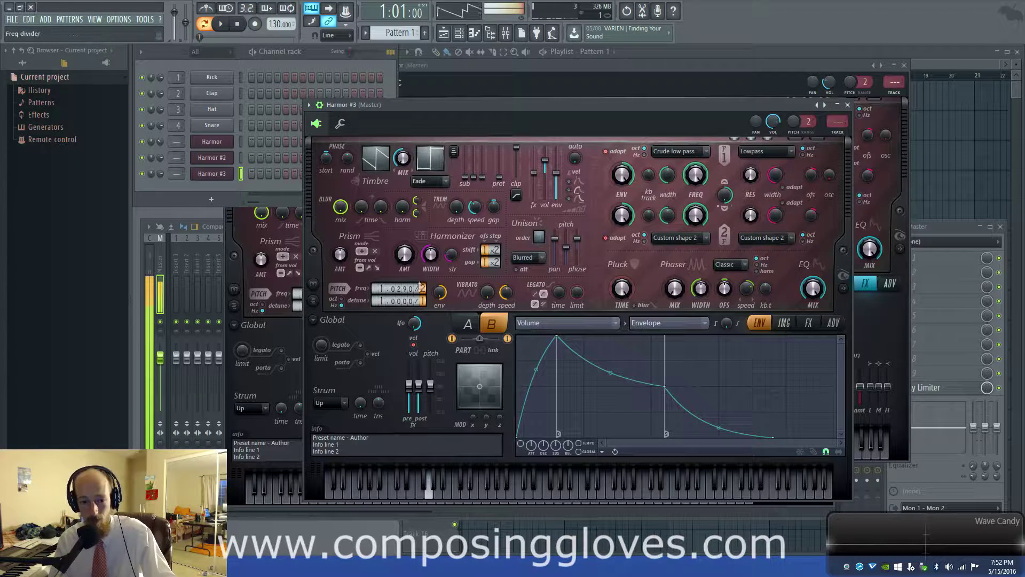
{"action": "left_click", "coordinate": [468, 324]}
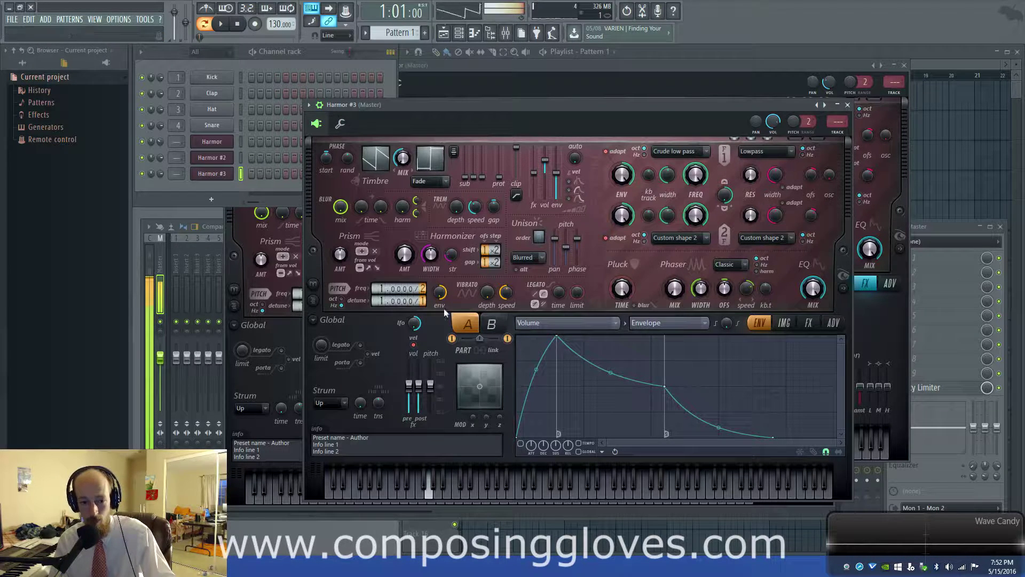
{"action": "left_click", "coordinate": [483, 325]}
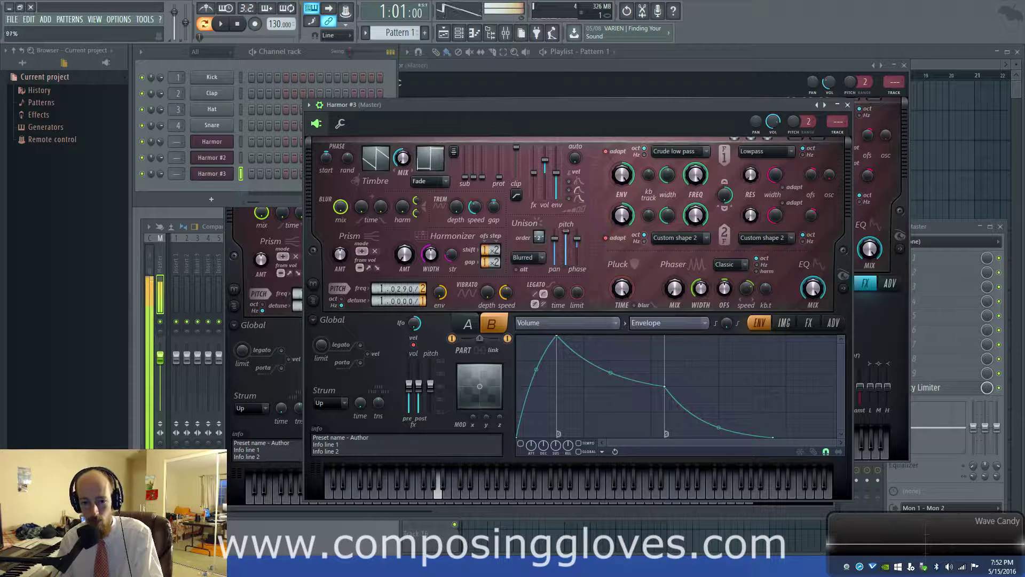
Step: Raise the phaser mix on part B and apply Flat hat distortion with a higher amount
{"action": "left_click", "coordinate": [809, 322]}
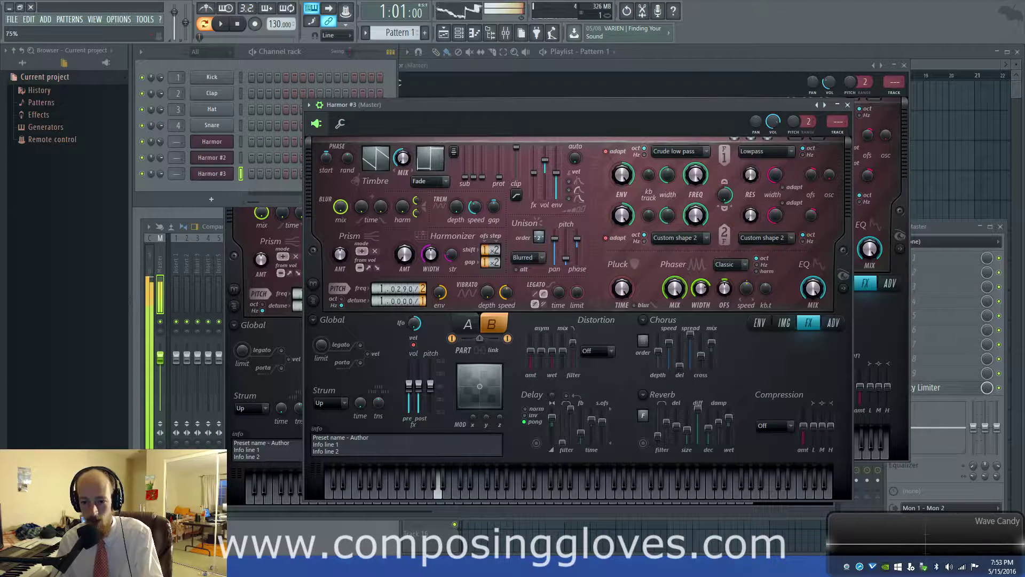
{"action": "left_click", "coordinate": [597, 351]}
{"action": "left_click", "coordinate": [593, 369]}
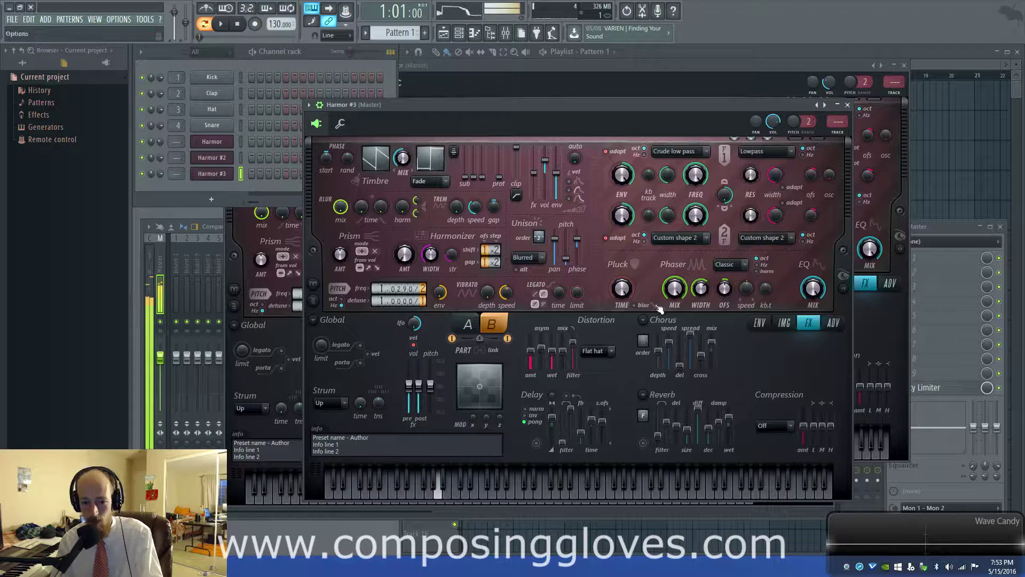
Step: Shape the Harmonic unison pitch envelope with an early peak, a dip past the centre and a slight rise near the end
{"action": "left_click", "coordinate": [757, 322]}
{"action": "left_click", "coordinate": [611, 324]}
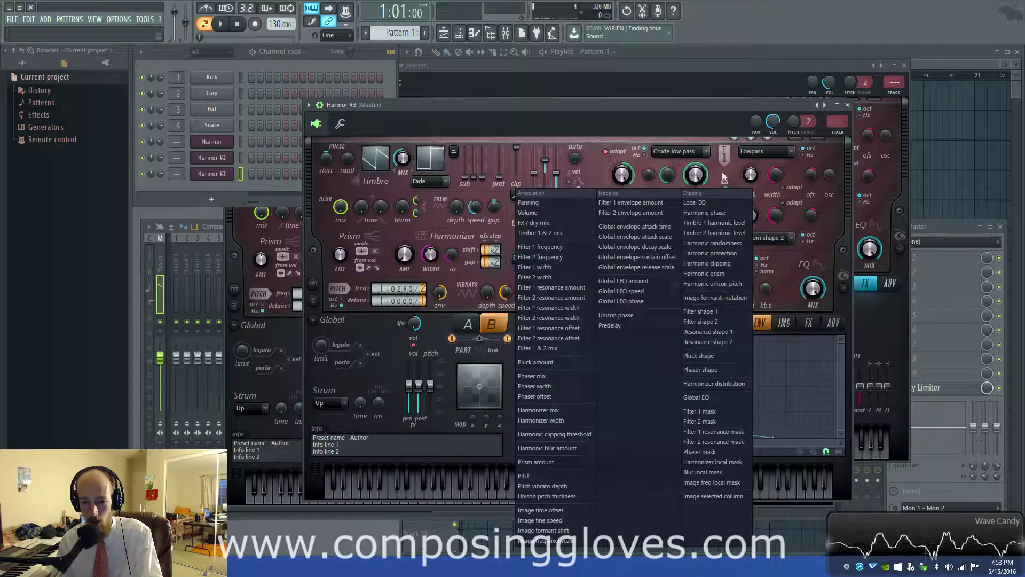
{"action": "left_click", "coordinate": [717, 284]}
{"action": "right_click", "coordinate": [563, 367]}
{"action": "right_click", "coordinate": [646, 418]}
{"action": "right_click", "coordinate": [718, 380]}
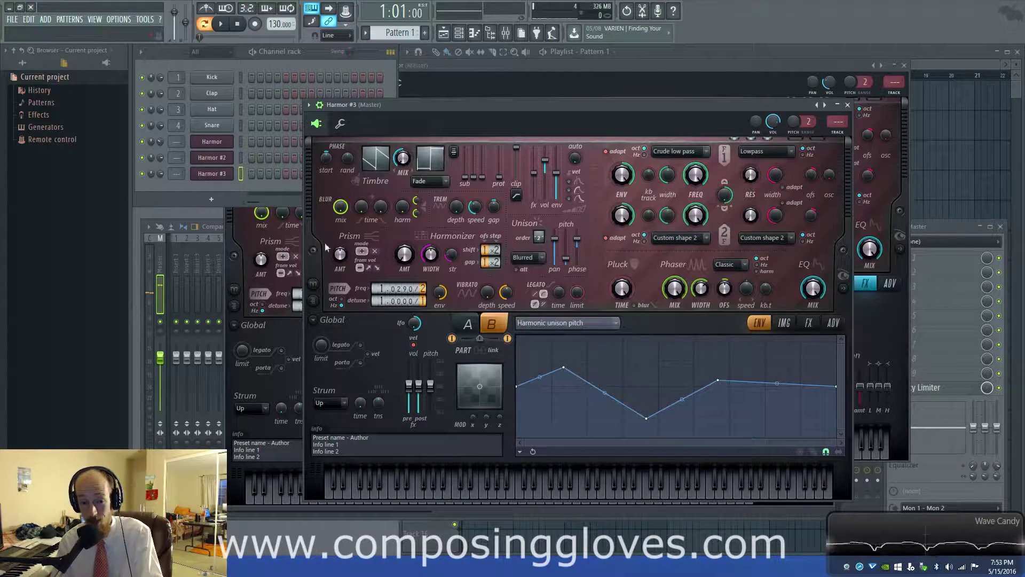
Step: Draw a zigzag Harmonic randomness curve with two peaks, a low point between them and lowered ends
{"action": "left_click", "coordinate": [574, 323]}
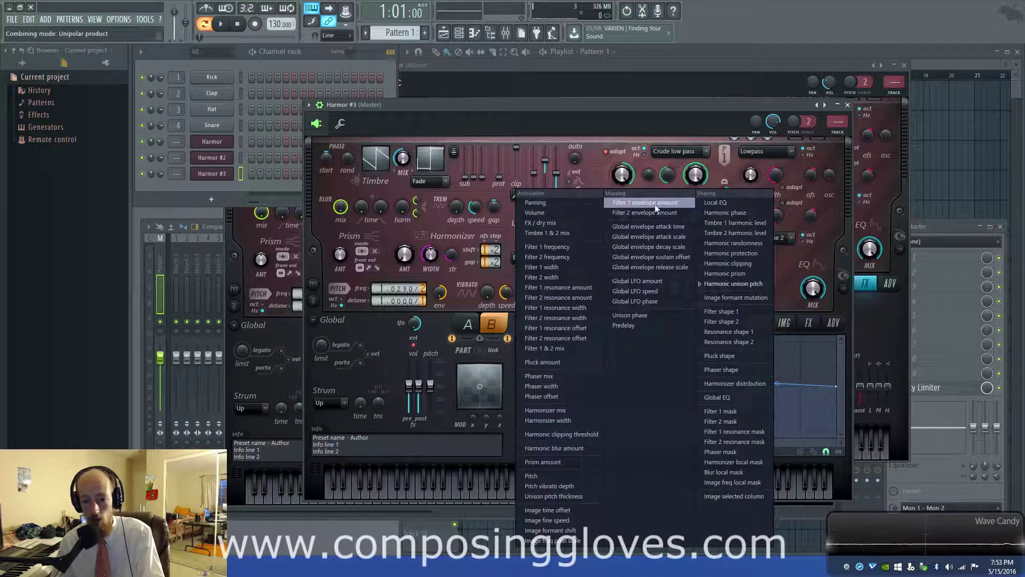
{"action": "left_click", "coordinate": [758, 246]}
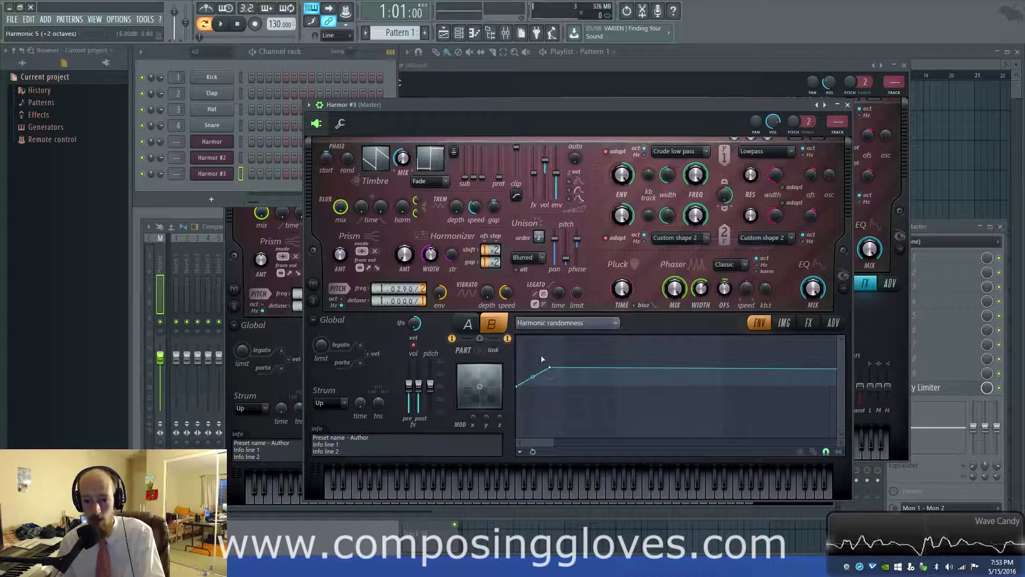
{"action": "right_click", "coordinate": [761, 373]}
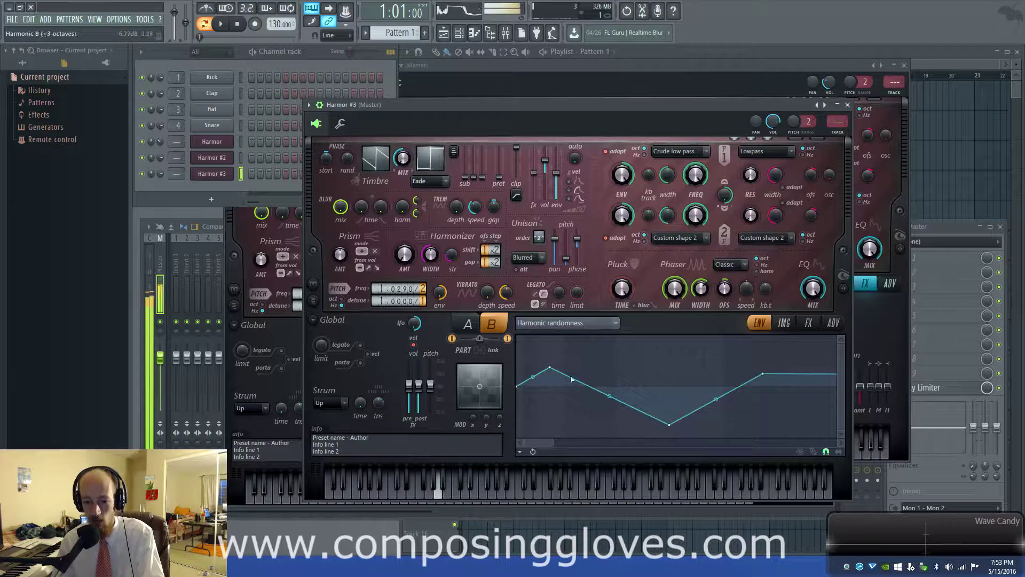
{"action": "left_click_drag", "start_coordinate": [553, 369], "coordinate": [517, 425]}
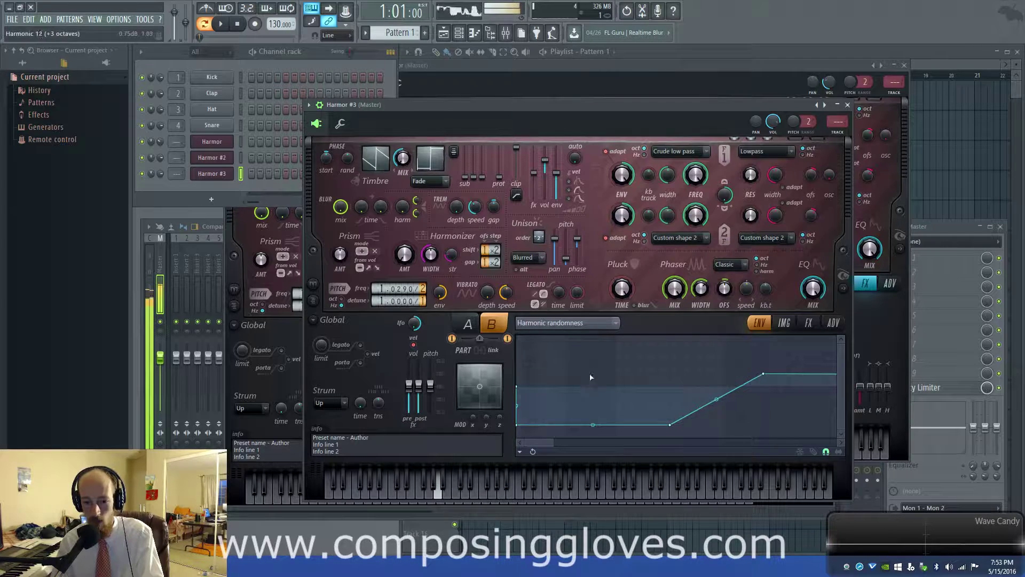
{"action": "right_click", "coordinate": [590, 367]}
{"action": "right_click", "coordinate": [811, 405]}
{"action": "left_click_drag", "start_coordinate": [816, 407], "coordinate": [832, 409]}
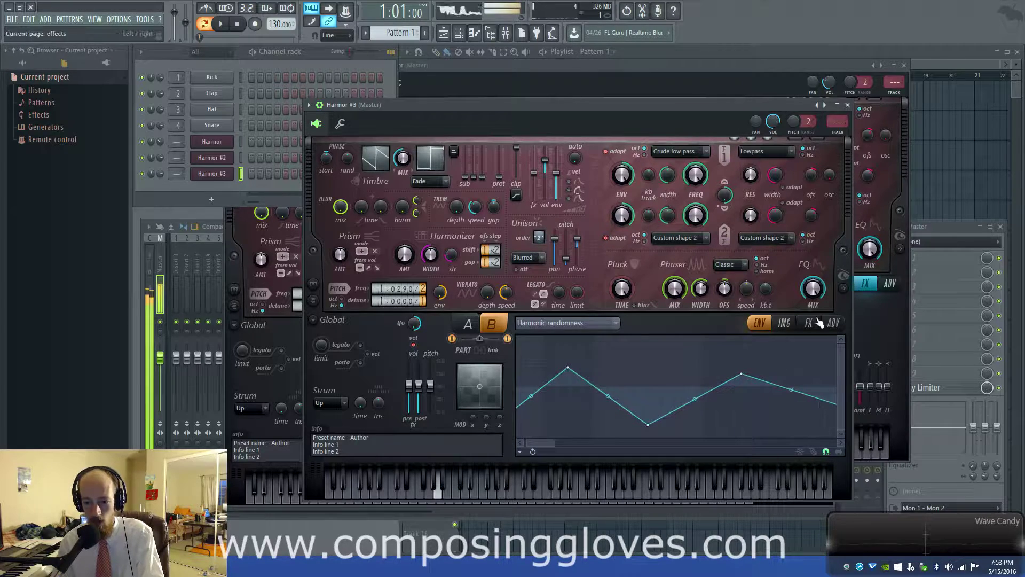
Step: Shape the Global EQ with a low-frequency dip, a midrange boost and a return to neutral in the highs
{"action": "left_click", "coordinate": [833, 322]}
{"action": "left_click", "coordinate": [817, 294]}
{"action": "right_click", "coordinate": [574, 418]}
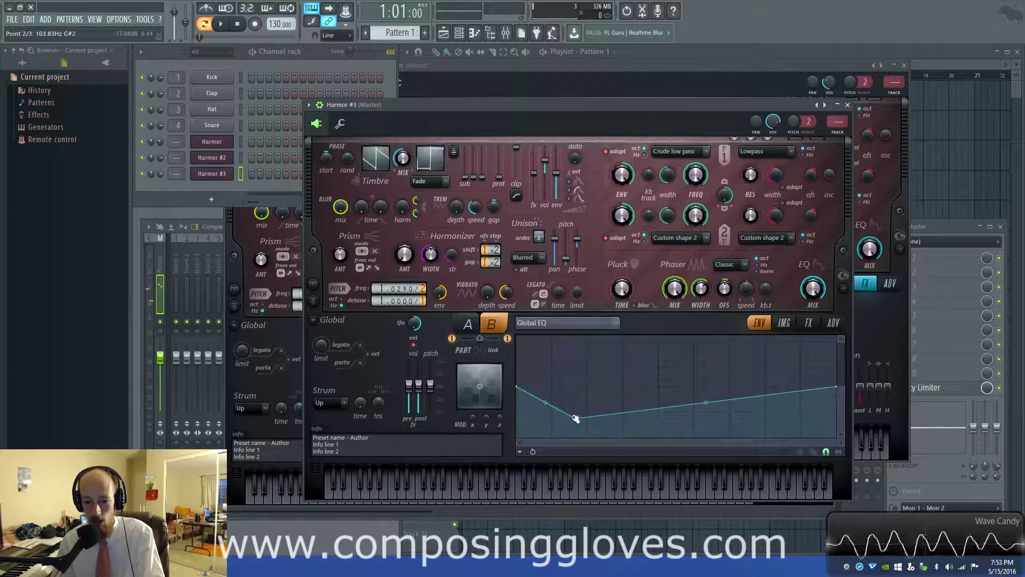
{"action": "right_click", "coordinate": [646, 361]}
{"action": "right_click", "coordinate": [730, 386]}
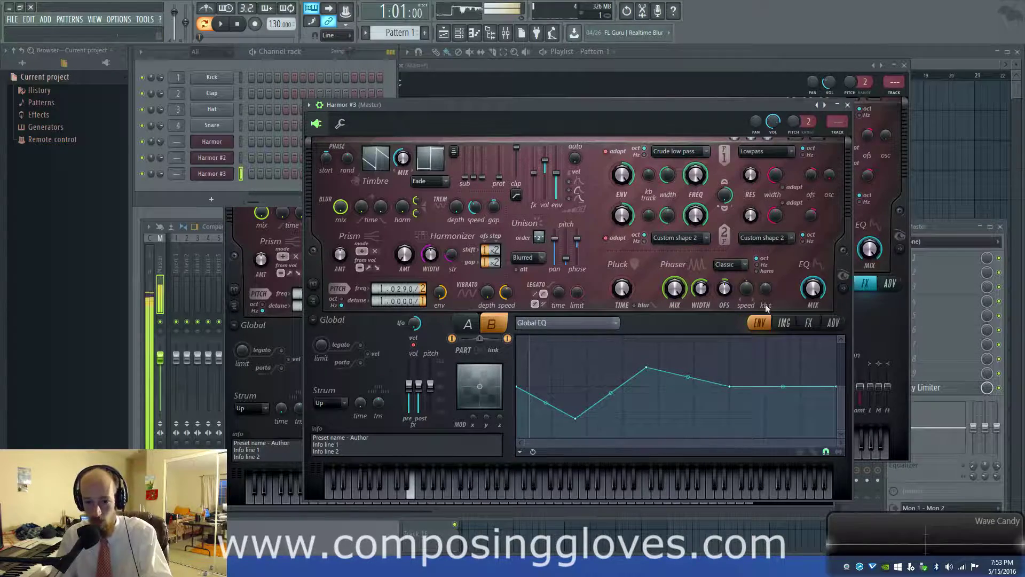
Step: Raise the distortion's wet volume and enable the chorus with higher speed and mix and lower depth
{"action": "left_click", "coordinate": [808, 324]}
{"action": "left_click", "coordinate": [784, 324]}
{"action": "left_click", "coordinate": [808, 324]}
{"action": "left_click", "coordinate": [760, 324]}
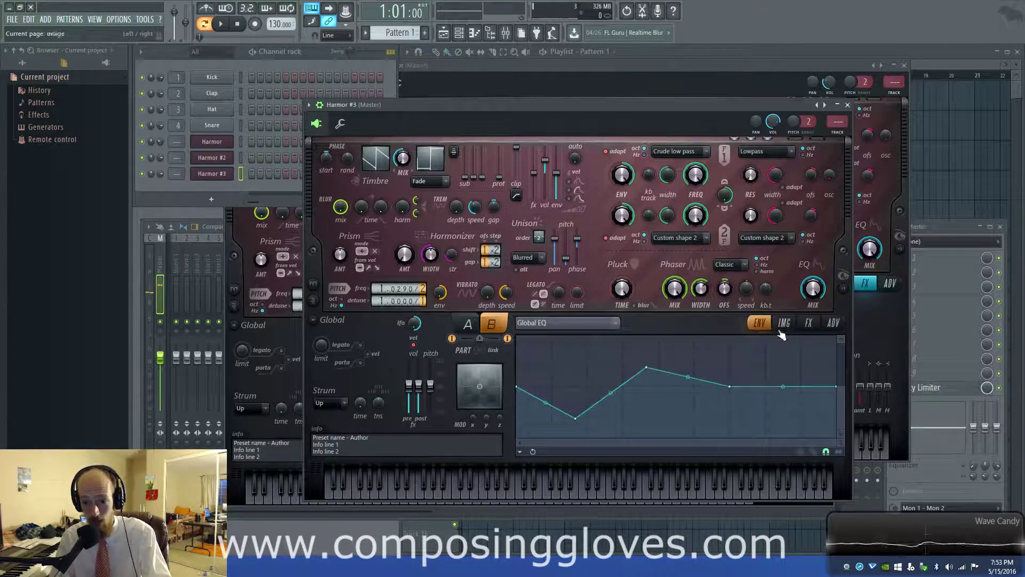
{"action": "left_click", "coordinate": [809, 323]}
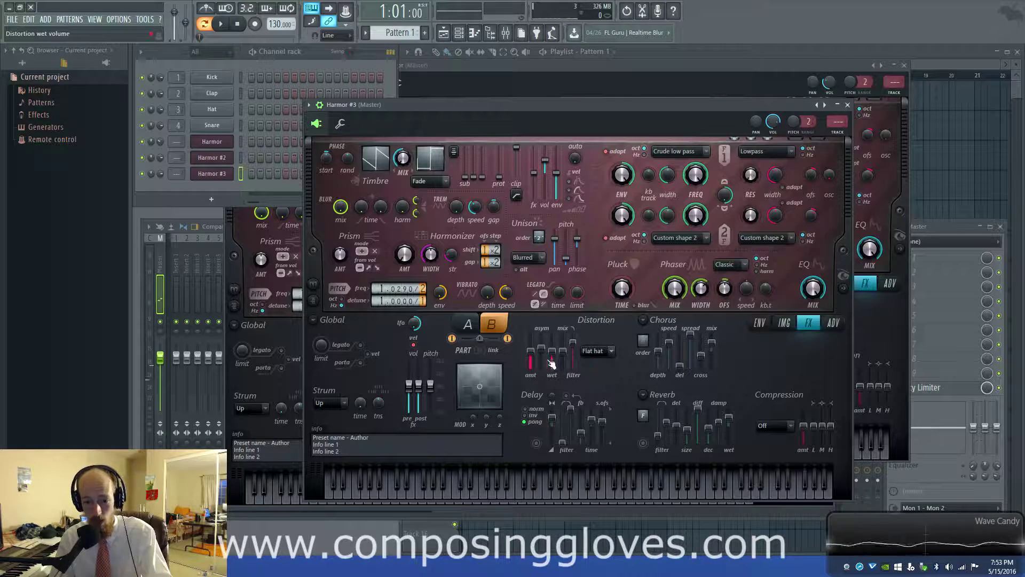
{"action": "left_click_drag", "start_coordinate": [552, 363], "coordinate": [552, 357]}
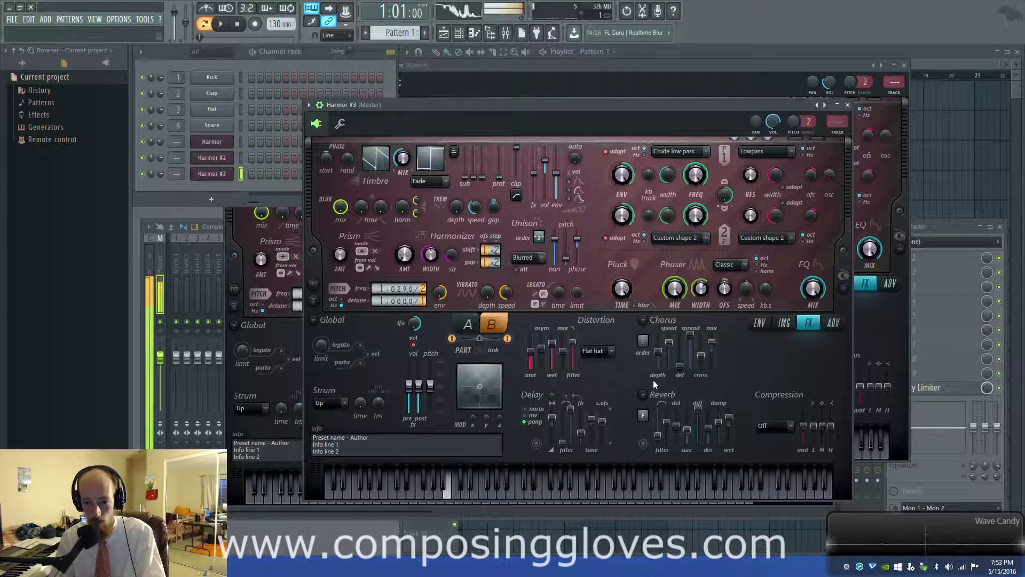
{"action": "mouse_move", "coordinate": [642, 342]}
{"action": "left_mouse_down"}
{"action": "mouse_move", "coordinate": [643, 332]}
{"action": "mouse_move", "coordinate": [658, 338]}
{"action": "left_mouse_up"}
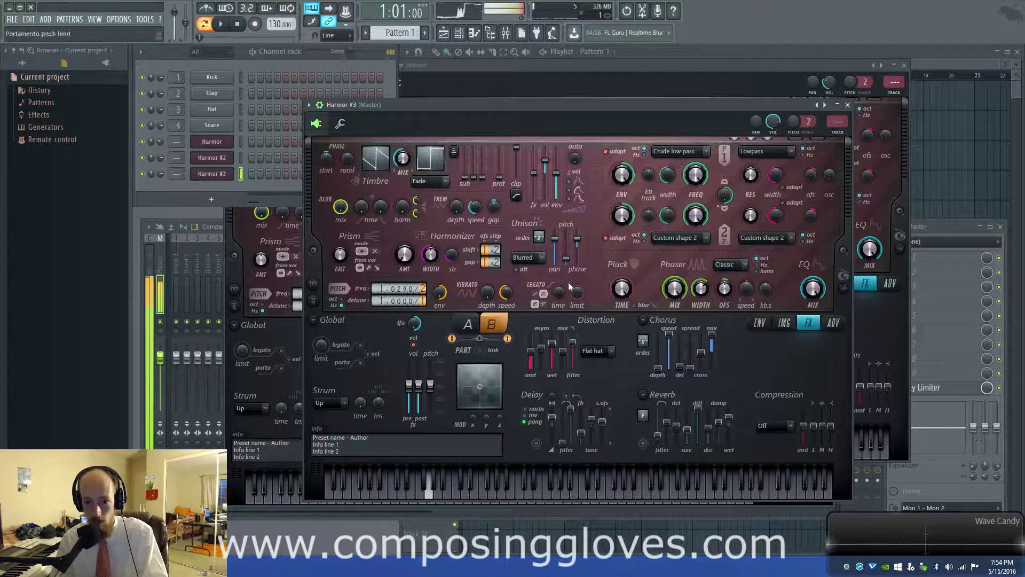
Step: Adjust the resonance of filter 1 and turn on the global legato option
{"action": "left_click_drag", "start_coordinate": [526, 15], "coordinate": [622, 15]}
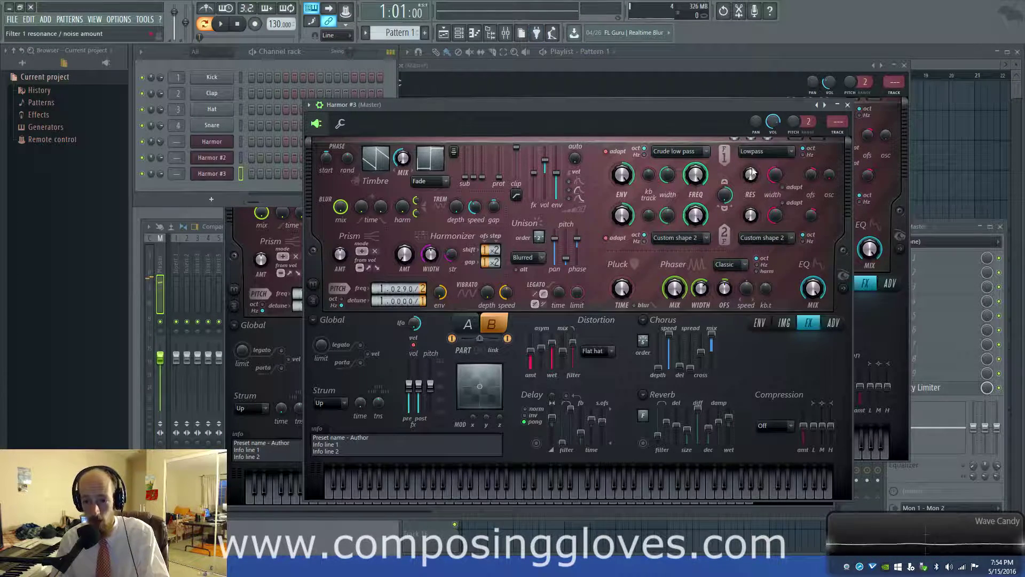
{"action": "left_click_drag", "start_coordinate": [750, 182], "coordinate": [695, 145]}
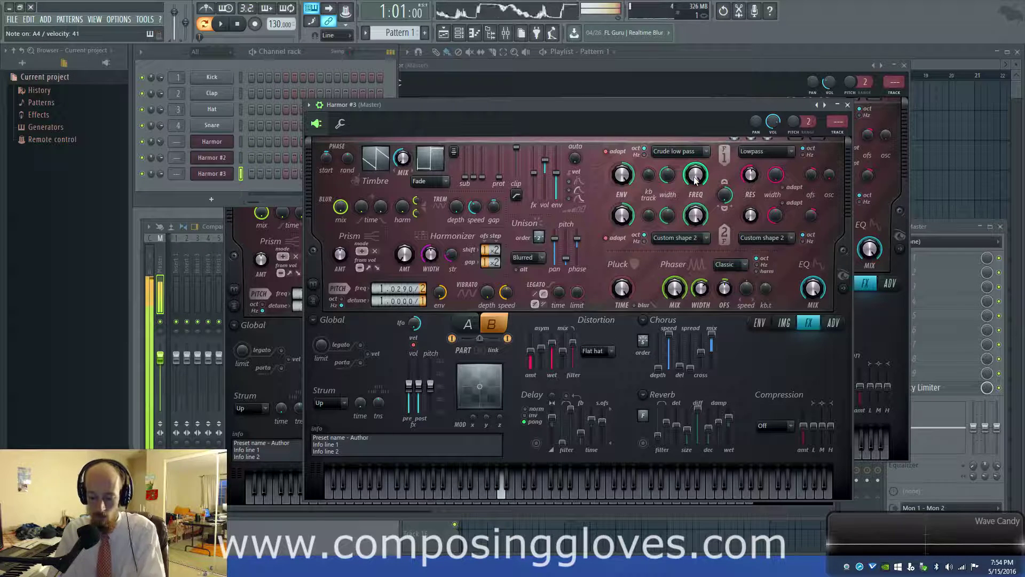
{"action": "left_click", "coordinate": [361, 344]}
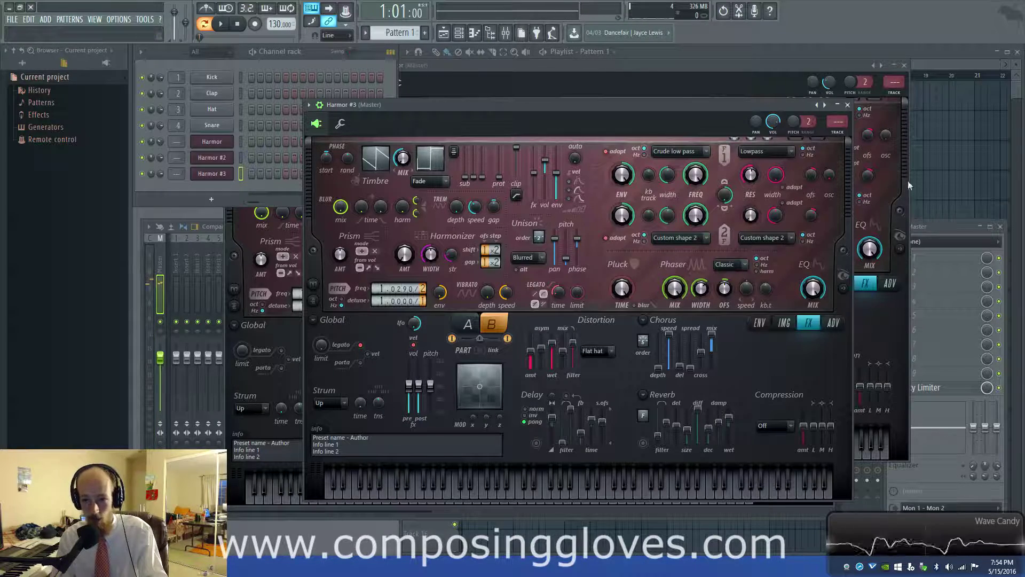
Step: Insert Wave Candy in the master's first effect slot and set it up as an enlarged oscilloscope with lower visual gain
{"action": "left_click", "coordinate": [954, 223]}
{"action": "left_click", "coordinate": [892, 258]}
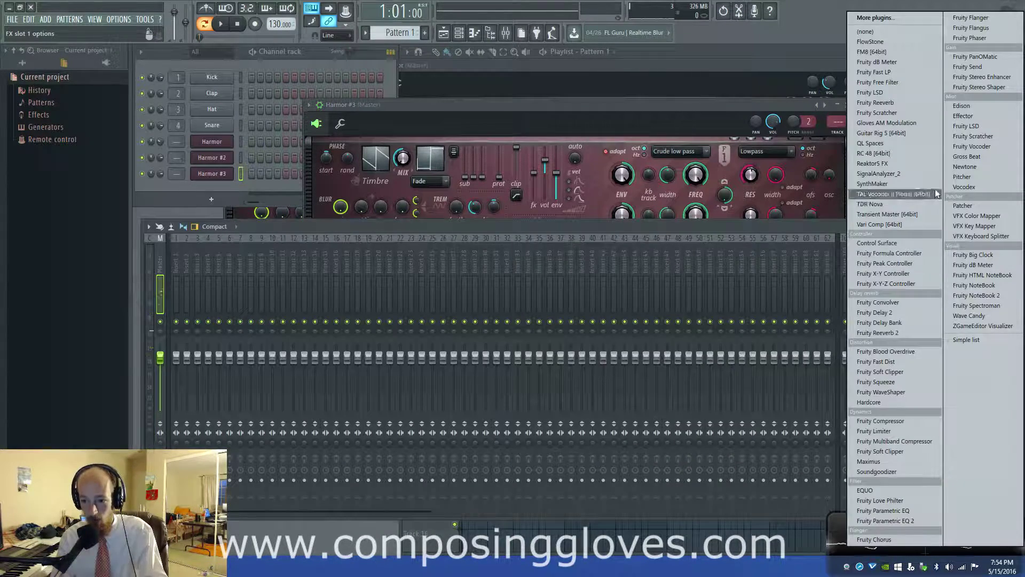
{"action": "left_click", "coordinate": [982, 316]}
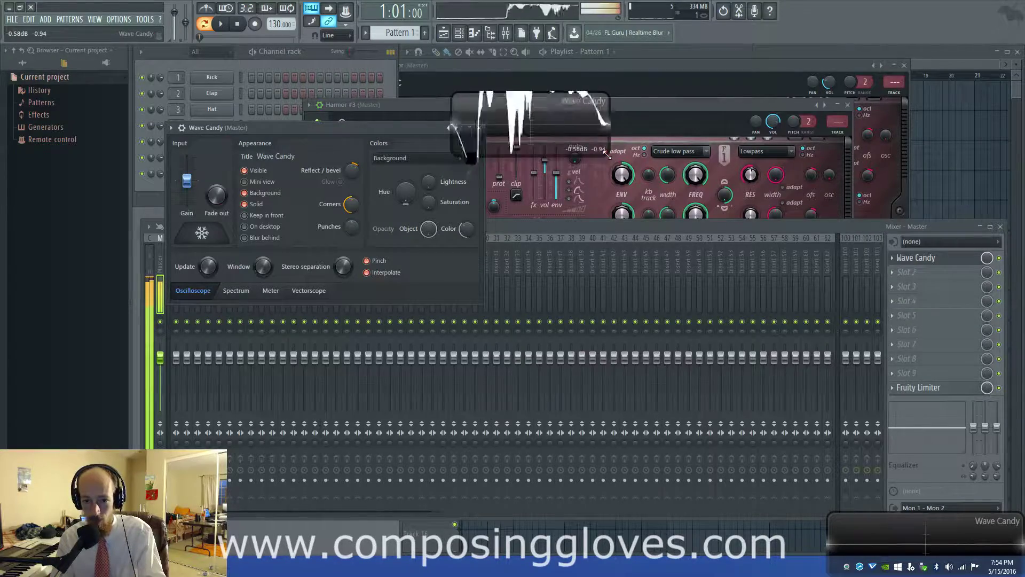
{"action": "left_click_drag", "start_coordinate": [608, 176], "coordinate": [939, 410]}
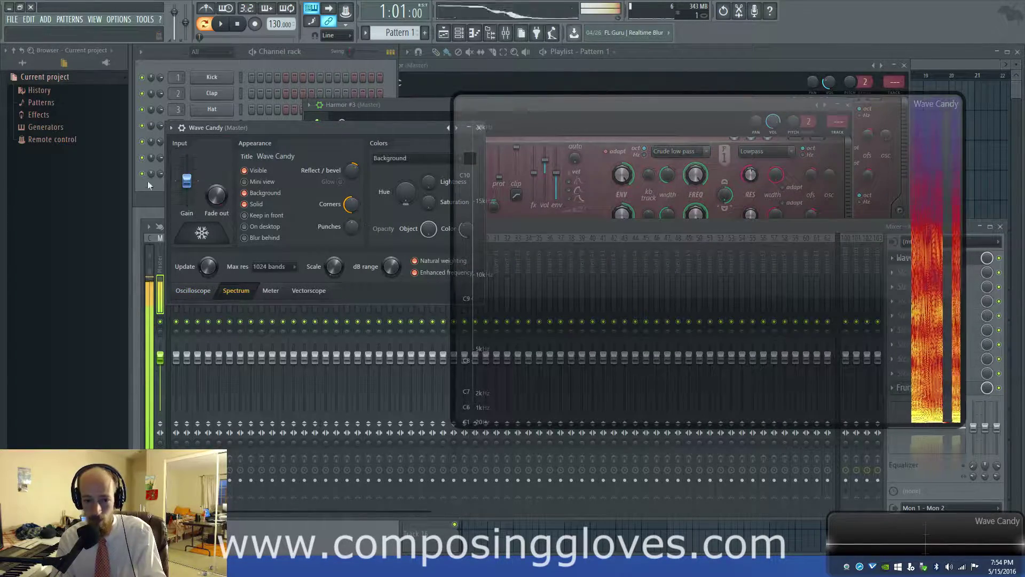
{"action": "left_click", "coordinate": [194, 290]}
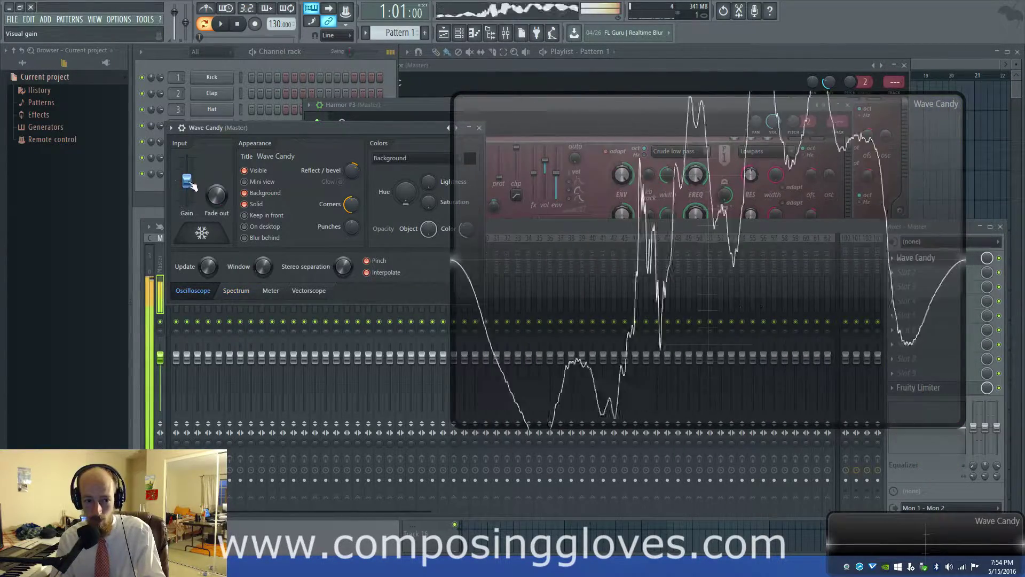
{"action": "left_click_drag", "start_coordinate": [186, 180], "coordinate": [186, 204]}
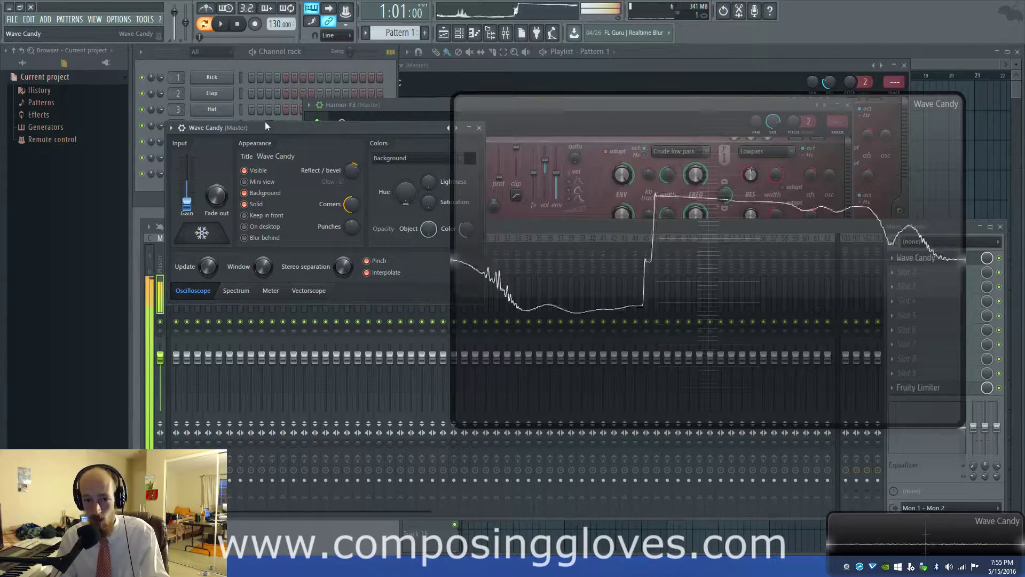
Step: Compare the waveforms of Harmor #3, Harmor #2 and Harmor on the oscilloscope, ending back on Harmor #3
{"action": "left_click", "coordinate": [262, 62]}
{"action": "left_click", "coordinate": [212, 173]}
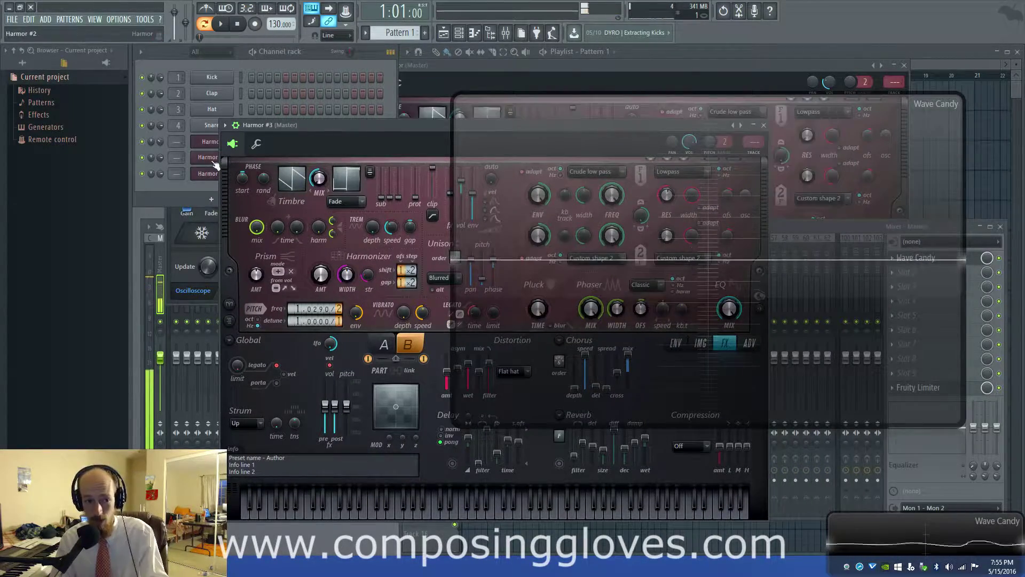
{"action": "left_click", "coordinate": [214, 159]}
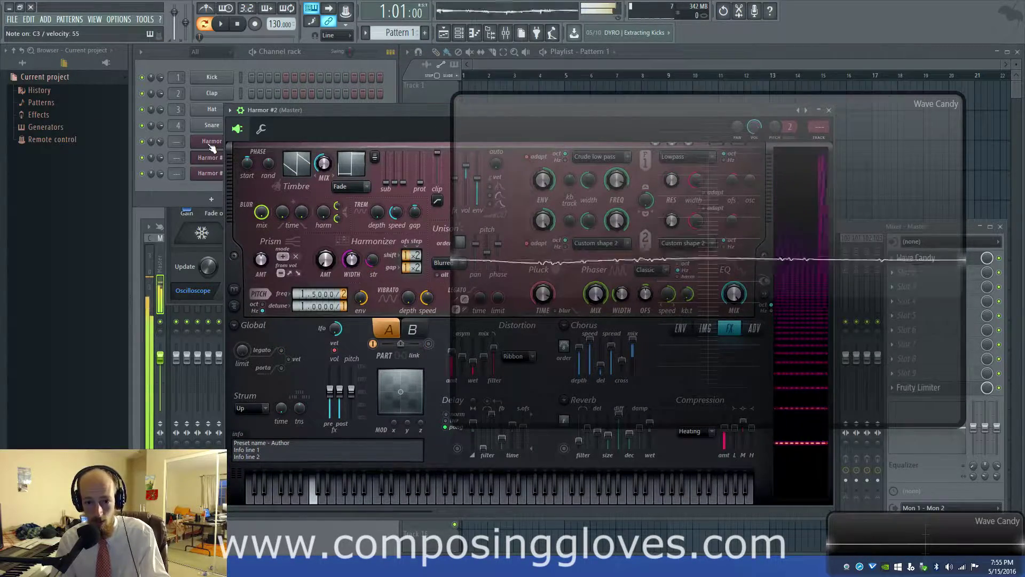
{"action": "left_click", "coordinate": [213, 145]}
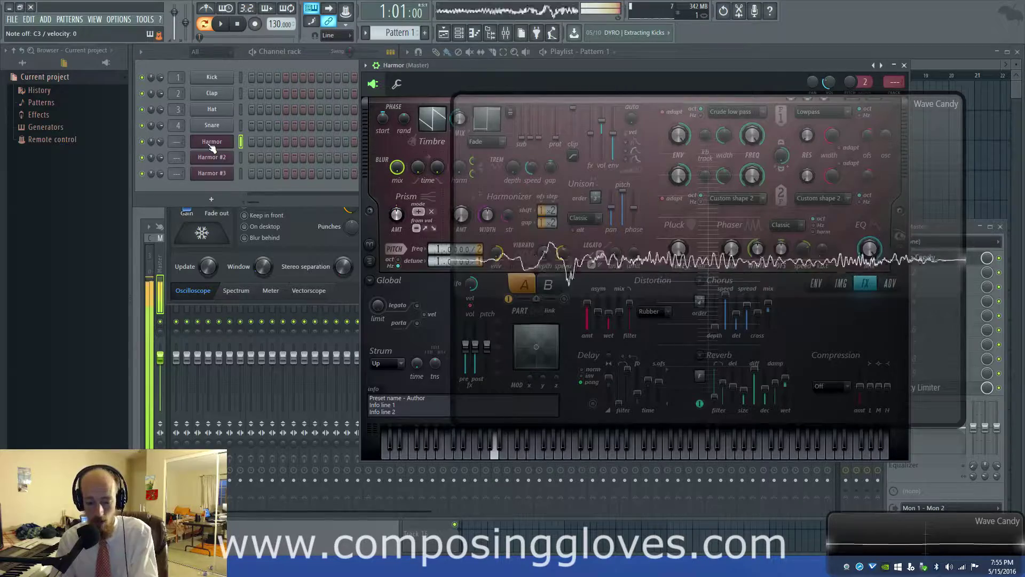
{"action": "left_click", "coordinate": [212, 173]}
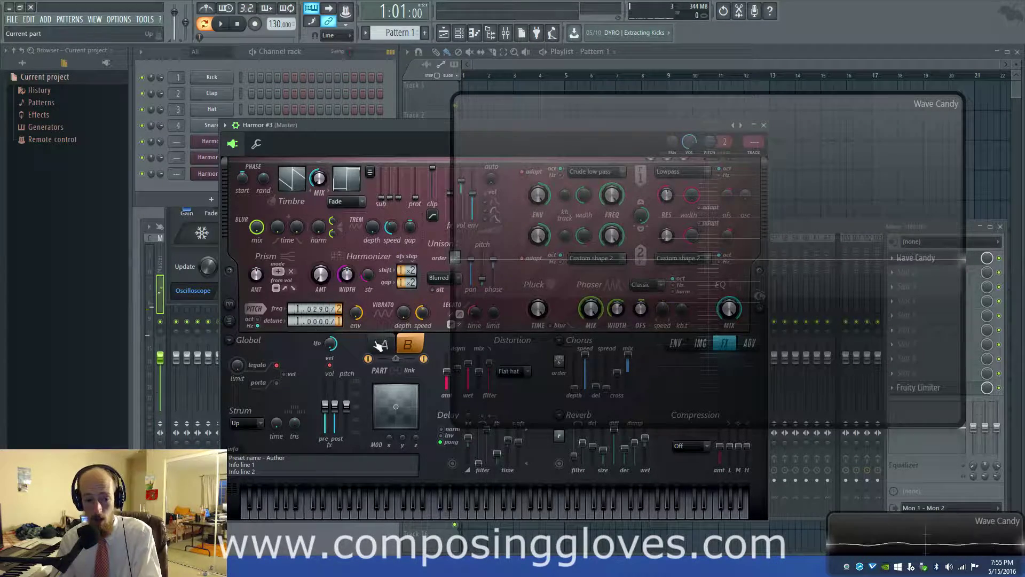
Step: Try a pitch frequency ratio of 1.0690/2 on Harmor #3 and reset the multiplier to 1.0000/2
{"action": "left_click", "coordinate": [316, 311]}
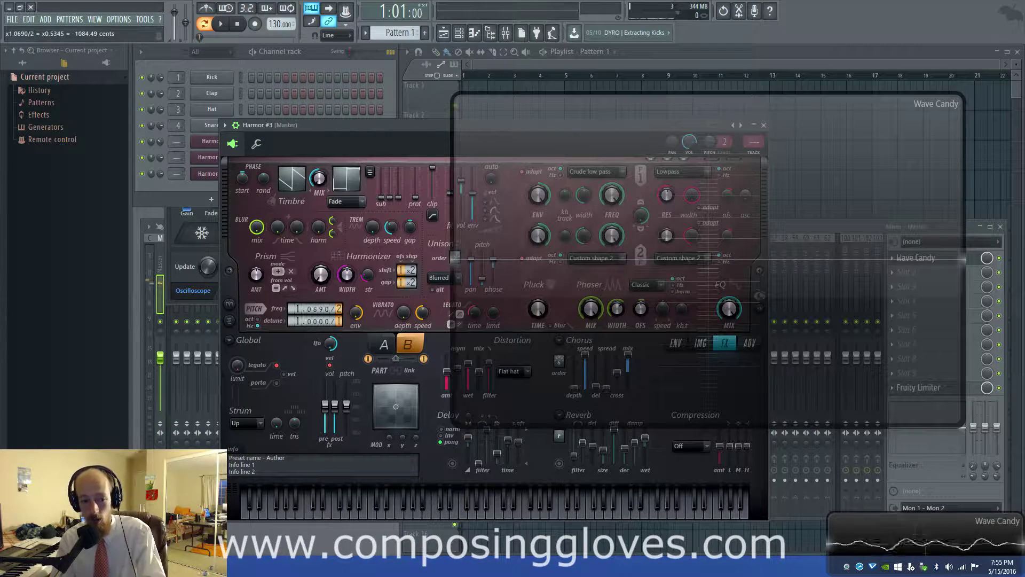
{"action": "right_click", "coordinate": [317, 307]}
{"action": "left_click", "coordinate": [314, 311]}
{"action": "right_click", "coordinate": [317, 307]}
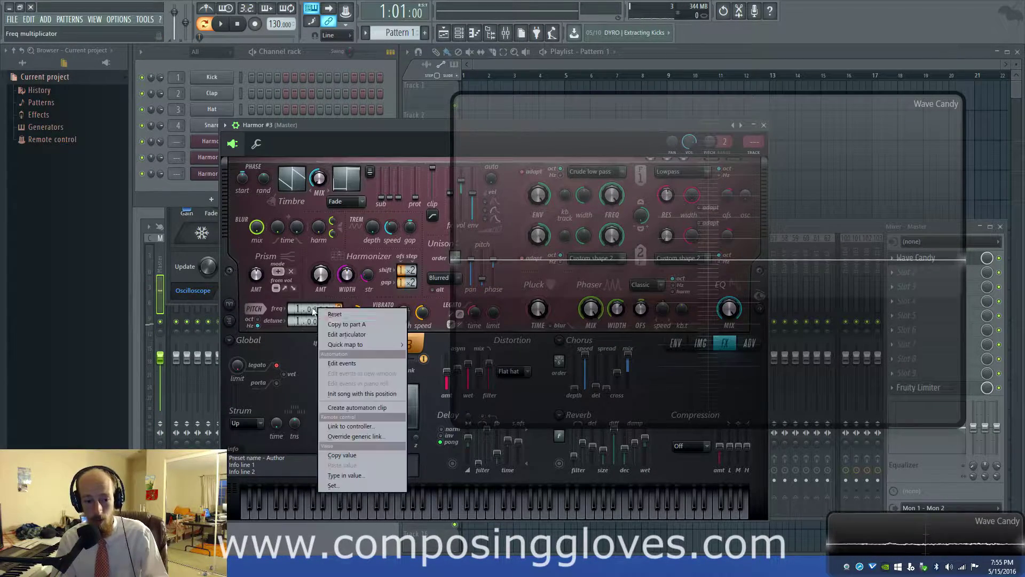
{"action": "left_click", "coordinate": [320, 315]}
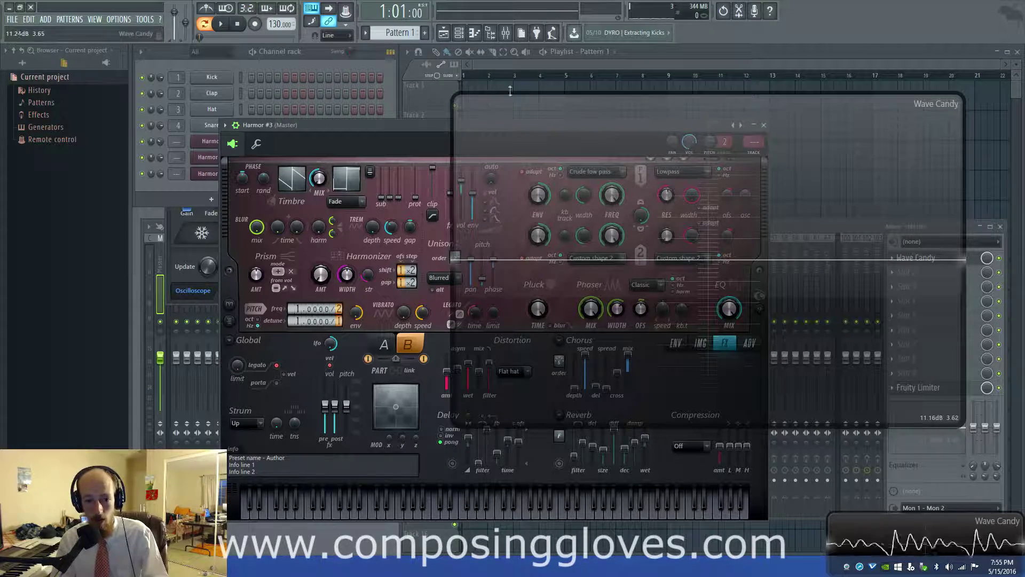
Step: In Harmor #3's piano roll, place a one-bar G3 note in bar 1 and a one-bar C5 note in bar 2
{"action": "left_click", "coordinate": [254, 175]}
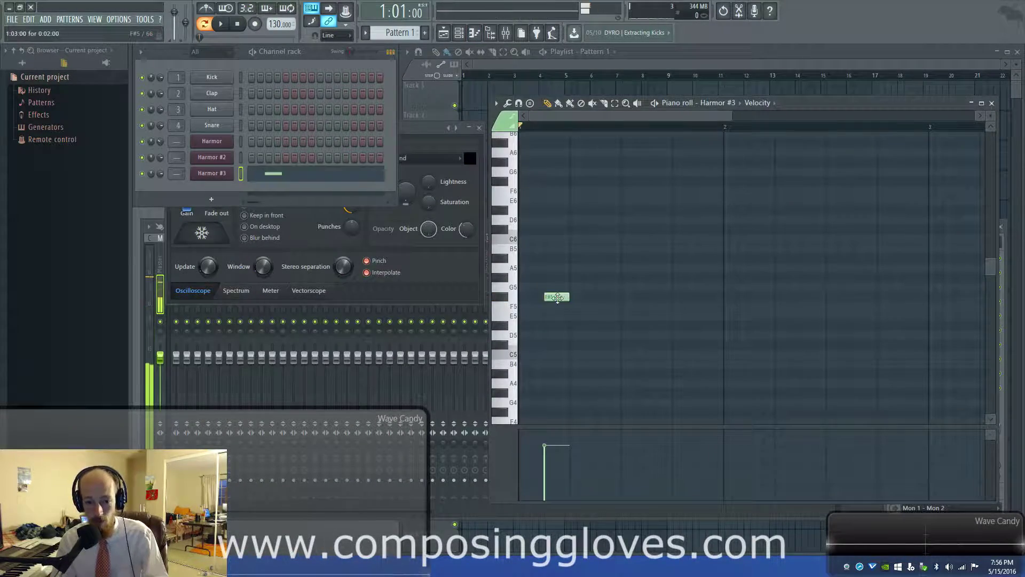
{"action": "left_click", "coordinate": [532, 287]}
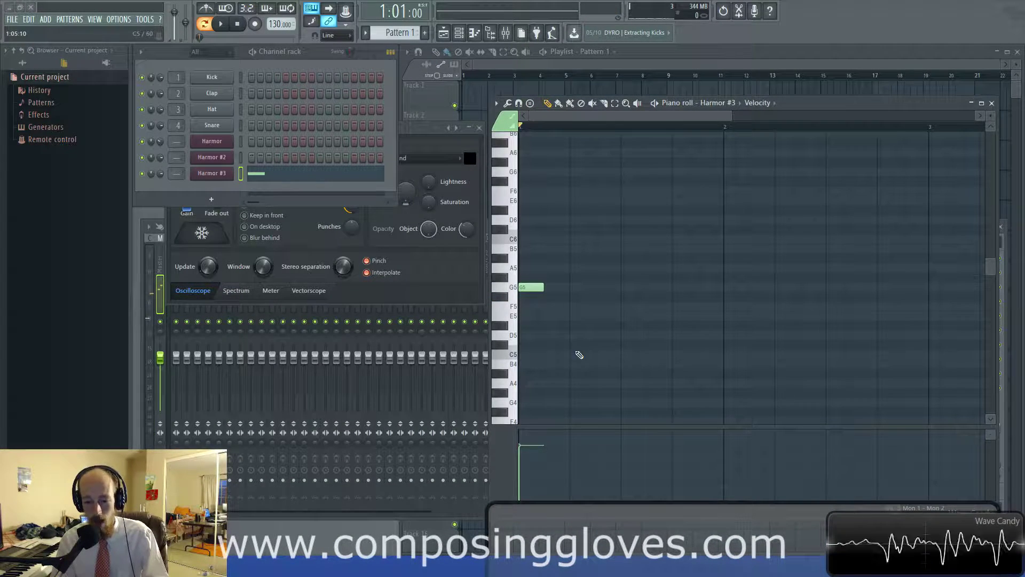
{"action": "left_click_drag", "start_coordinate": [543, 284], "coordinate": [745, 293]}
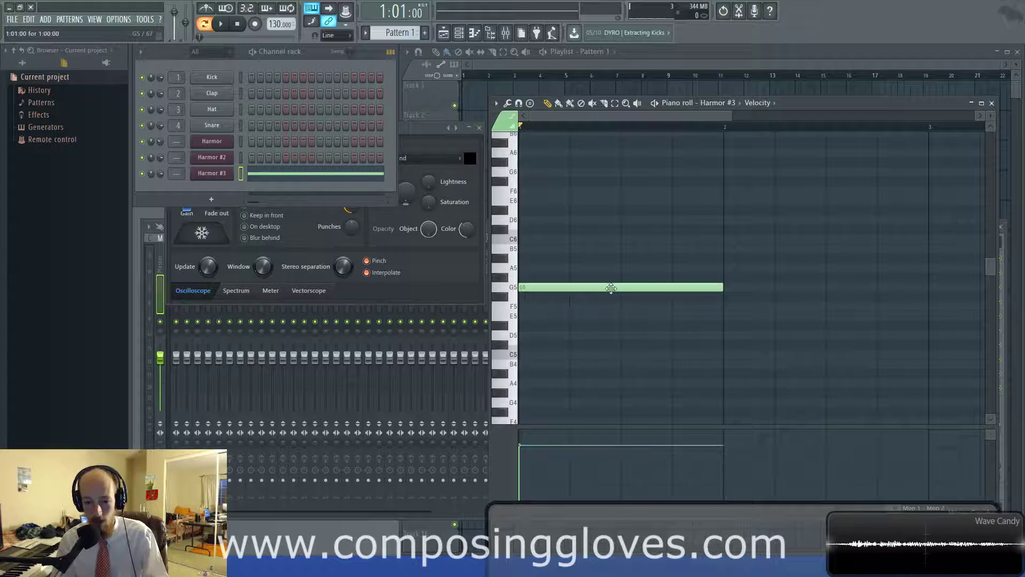
{"action": "left_click_drag", "start_coordinate": [610, 289], "coordinate": [578, 305]}
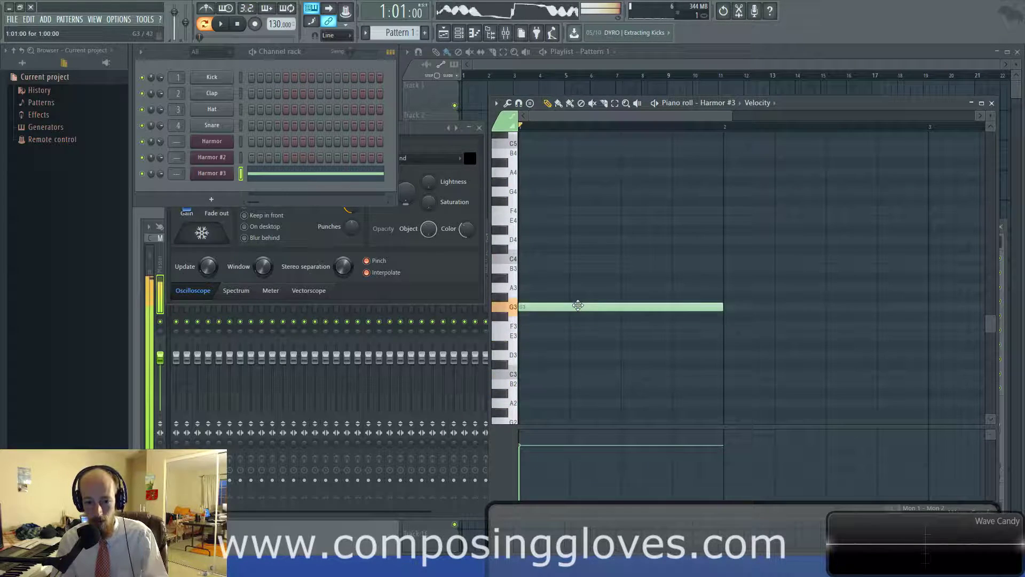
{"action": "scroll", "coordinate": [703, 336], "scroll_direction": "up", "scroll_amount": 5}
{"action": "left_click", "coordinate": [725, 288]}
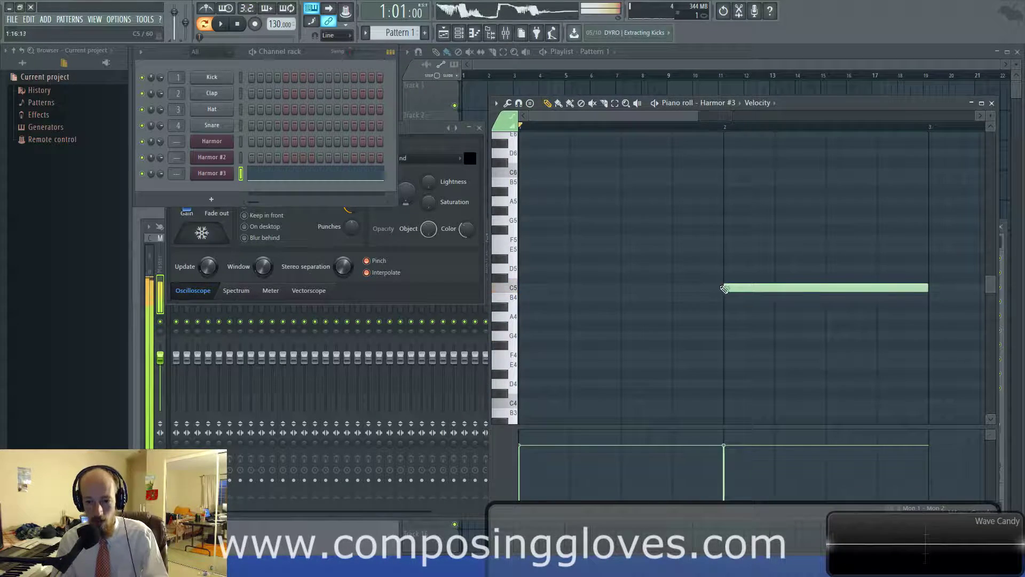
Step: Place Pattern 1 at the start of playlist track 1 and create an automation clip for Harmor #3's part B pitch frequency multiplier
{"action": "left_click", "coordinate": [496, 85]}
{"action": "left_click_drag", "start_coordinate": [502, 90], "coordinate": [427, 87]}
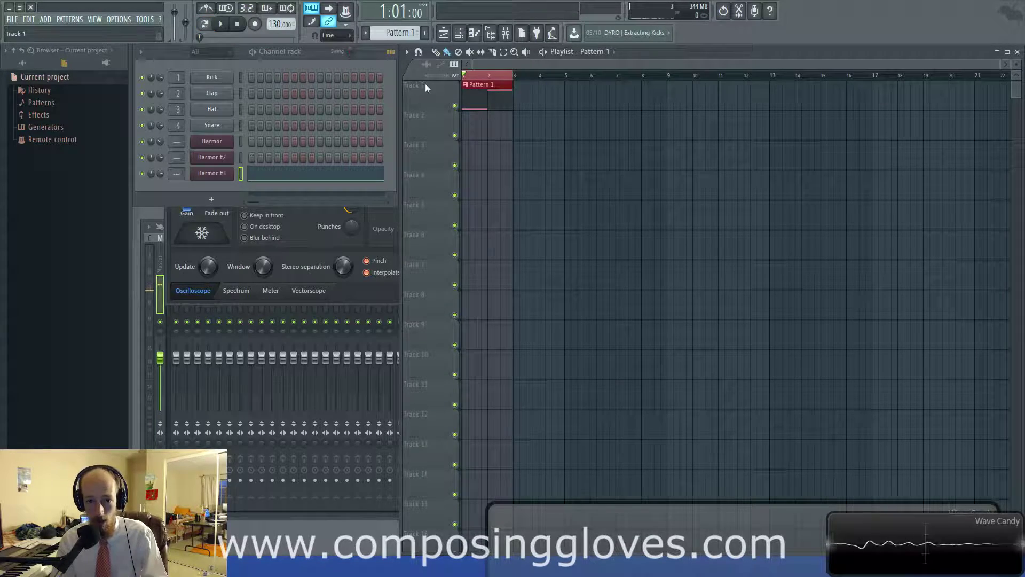
{"action": "left_click", "coordinate": [223, 176]}
{"action": "right_click", "coordinate": [318, 312]}
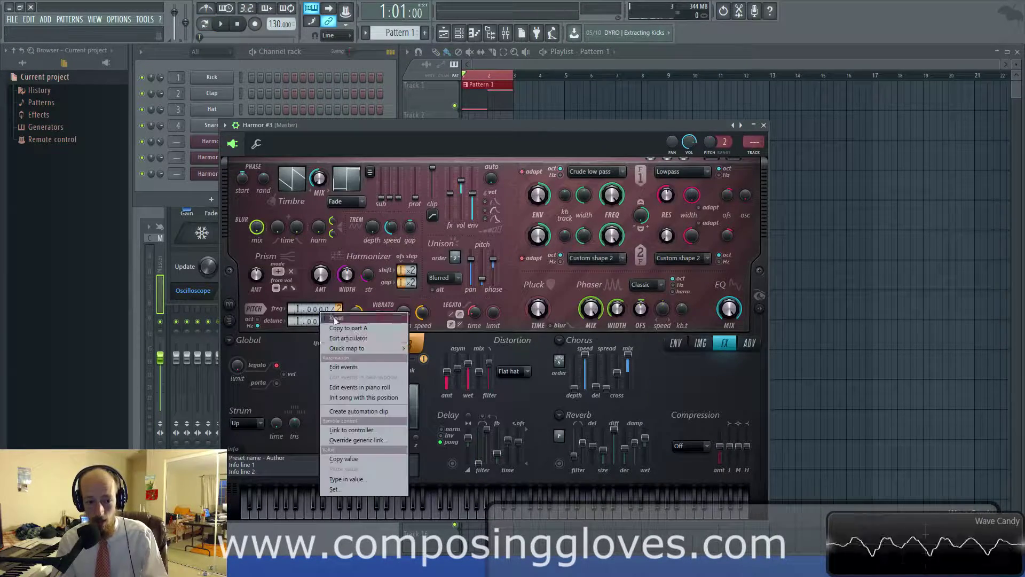
{"action": "left_click", "coordinate": [385, 412]}
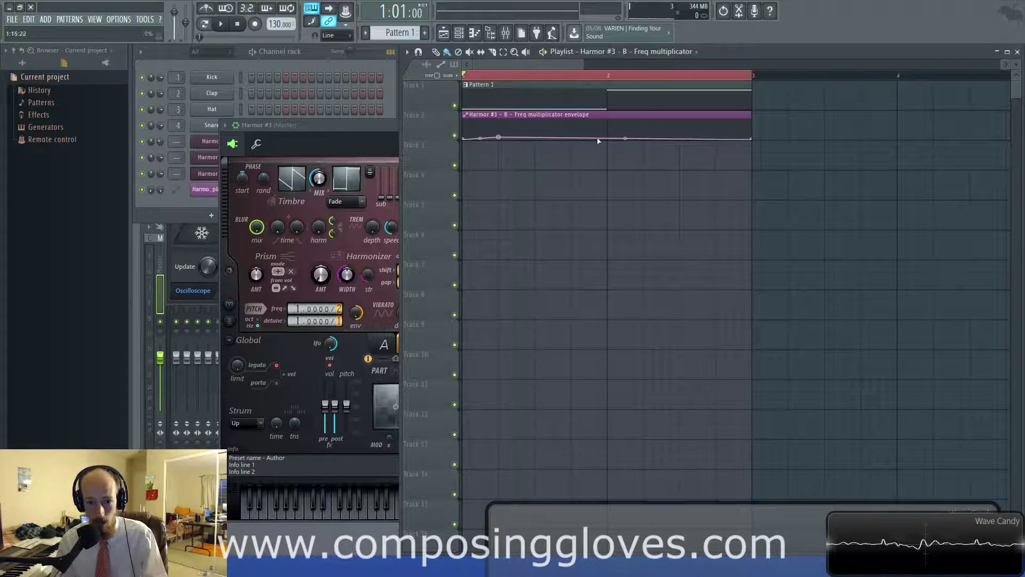
Step: Audition the pitch automation, enlarge playlist track 2 and fine-tune the low bar 1 curve of the frequency multiplier envelope
{"action": "key", "text": "space"}
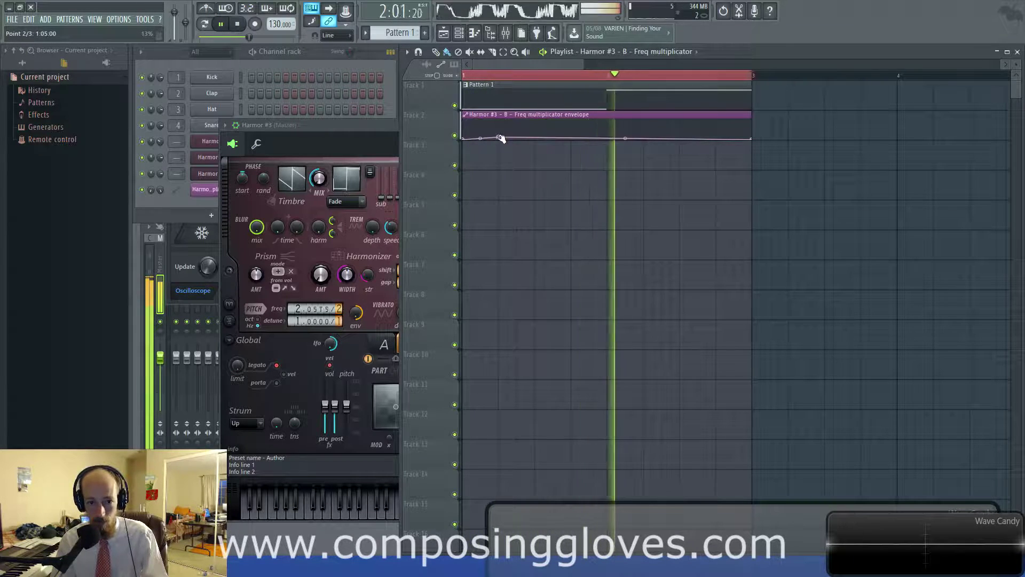
{"action": "key", "text": "space"}
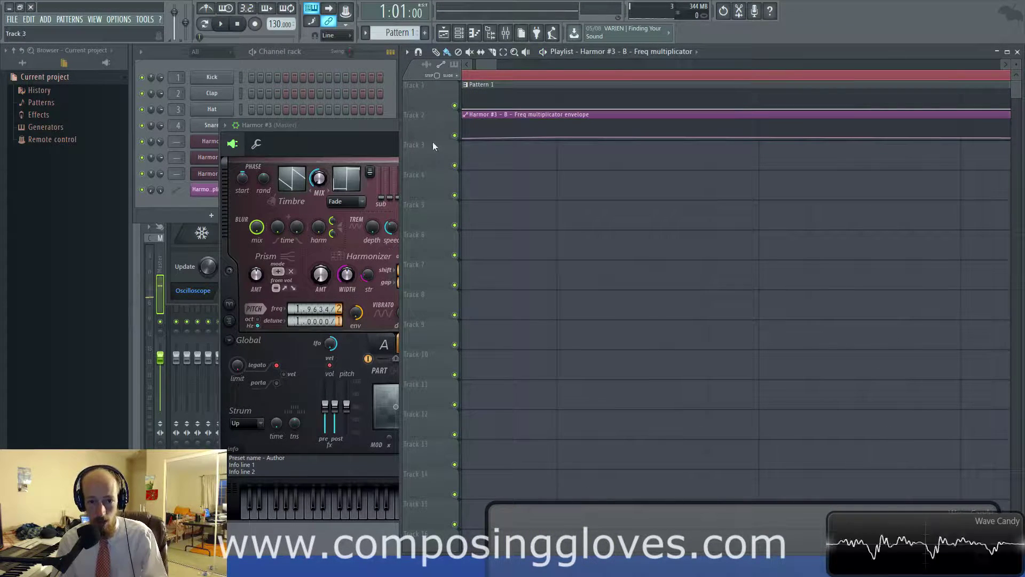
{"action": "left_click_drag", "start_coordinate": [434, 141], "coordinate": [434, 392]}
{"action": "left_click_drag", "start_coordinate": [557, 356], "coordinate": [558, 388]}
{"action": "key", "text": "space"}
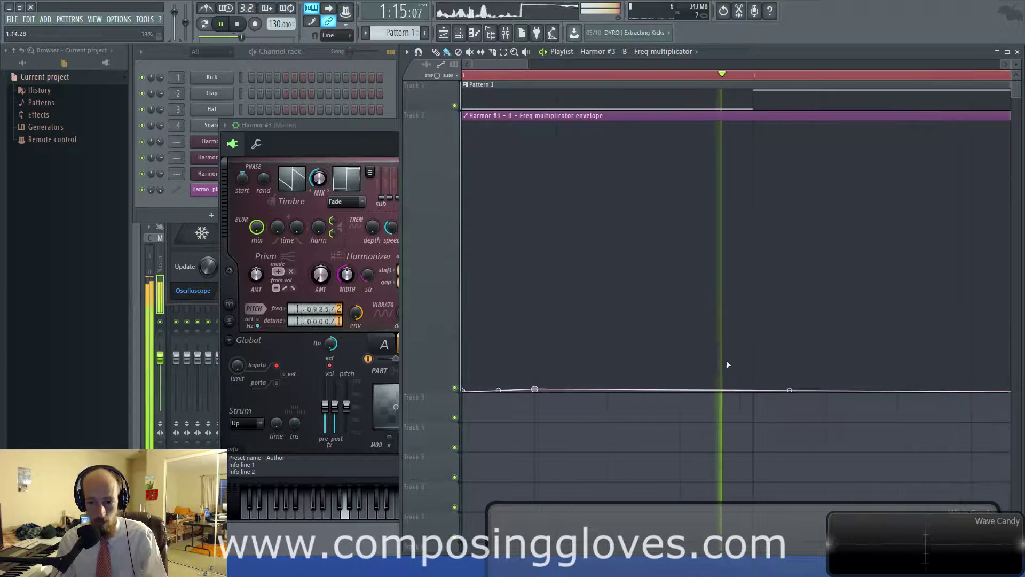
{"action": "key", "text": "space"}
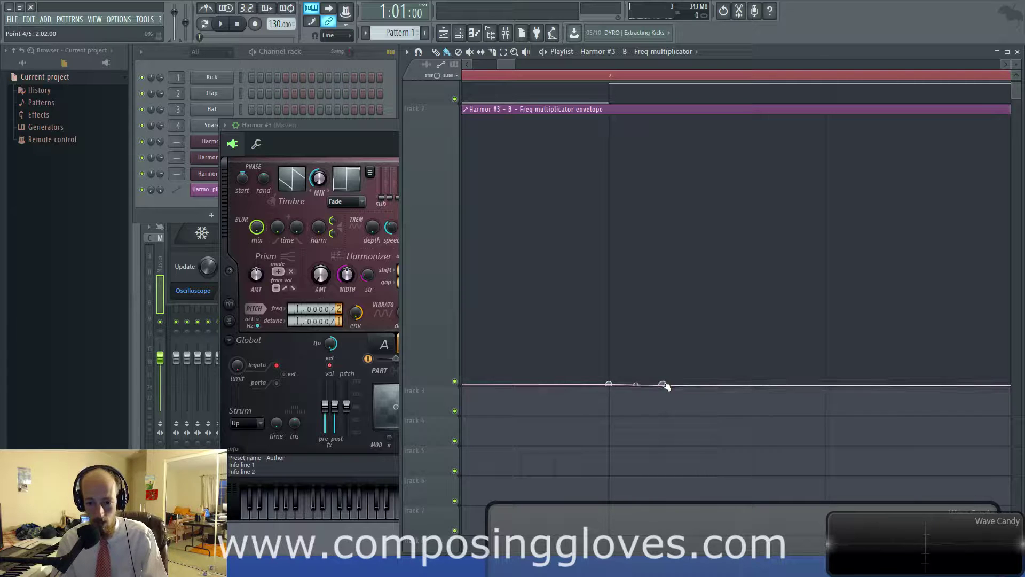
Step: Add a slightly raised point at 2:05:00 in the frequency multiplier envelope and play the pattern to hear the pitch movement
{"action": "key", "text": "space"}
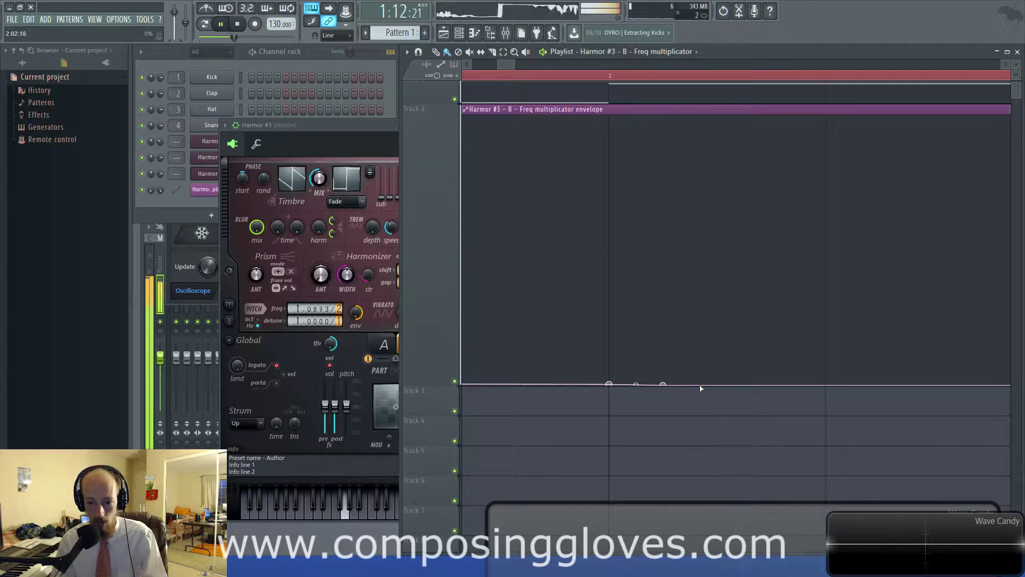
{"action": "left_click", "coordinate": [745, 384]}
{"action": "left_click", "coordinate": [826, 383]}
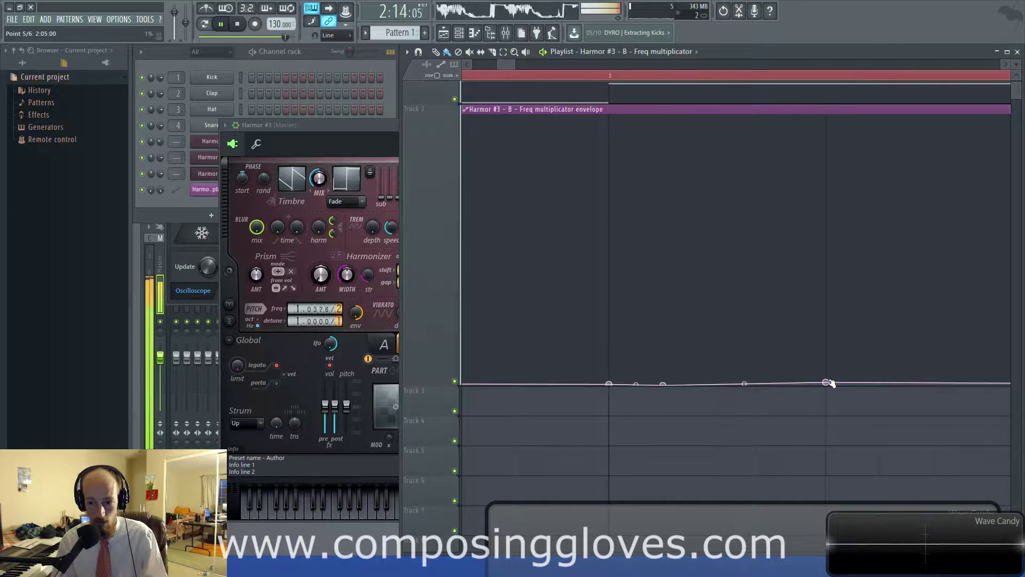
{"action": "scroll", "coordinate": [830, 383], "scroll_direction": "down", "scroll_amount": 4}
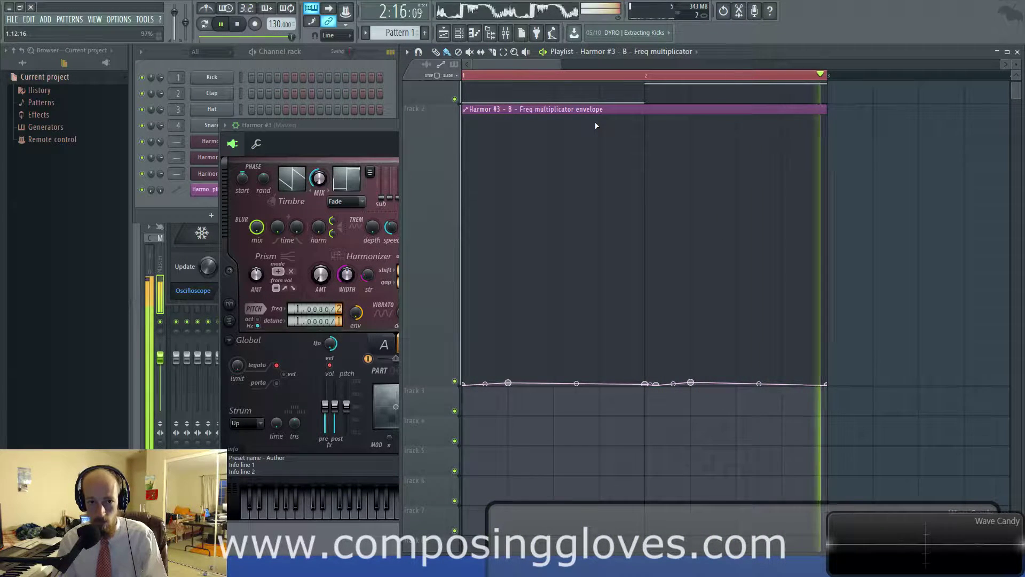
{"action": "key", "text": "space"}
Step: Shrink playlist track 2 back to about normal height and bring the Harmor #3 window in front of the playlist
{"action": "scroll", "coordinate": [526, 144], "scroll_direction": "up", "scroll_amount": 1}
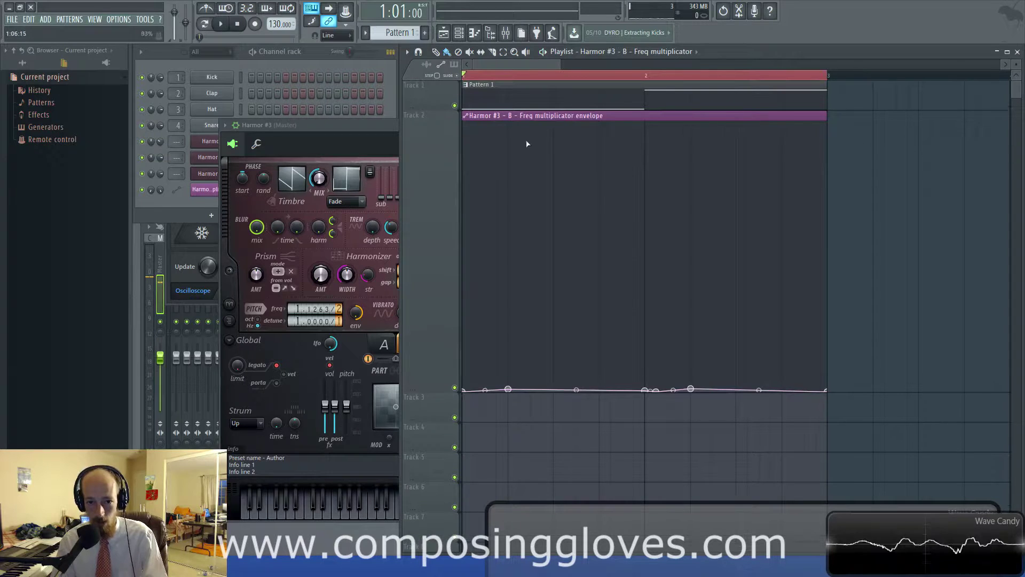
{"action": "scroll", "coordinate": [601, 130], "scroll_direction": "up", "scroll_amount": 3}
{"action": "left_click_drag", "start_coordinate": [426, 393], "coordinate": [450, 132]}
{"action": "scroll", "coordinate": [519, 145], "scroll_direction": "down", "scroll_amount": 1}
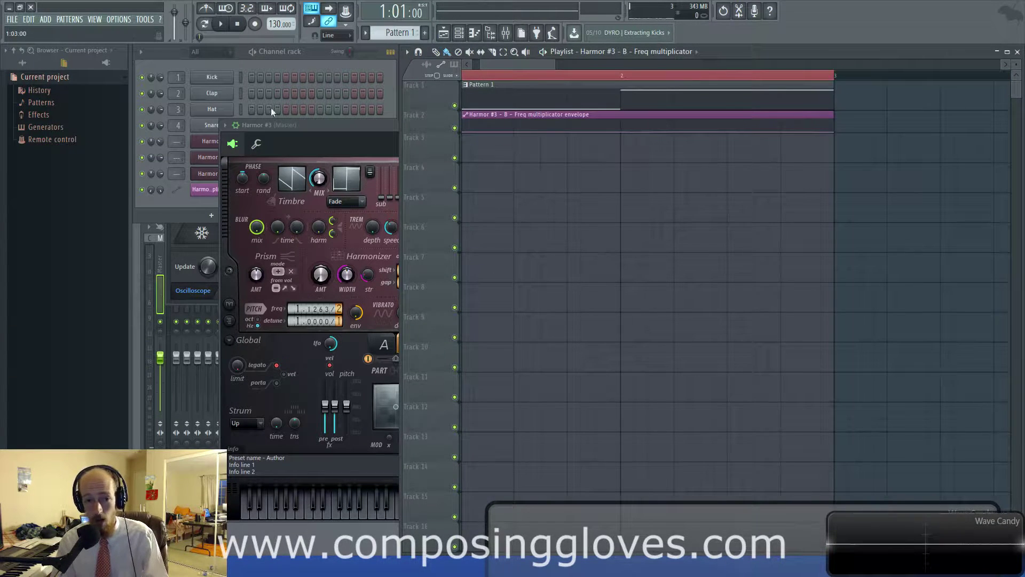
{"action": "left_click", "coordinate": [268, 64]}
{"action": "left_click", "coordinate": [306, 247]}
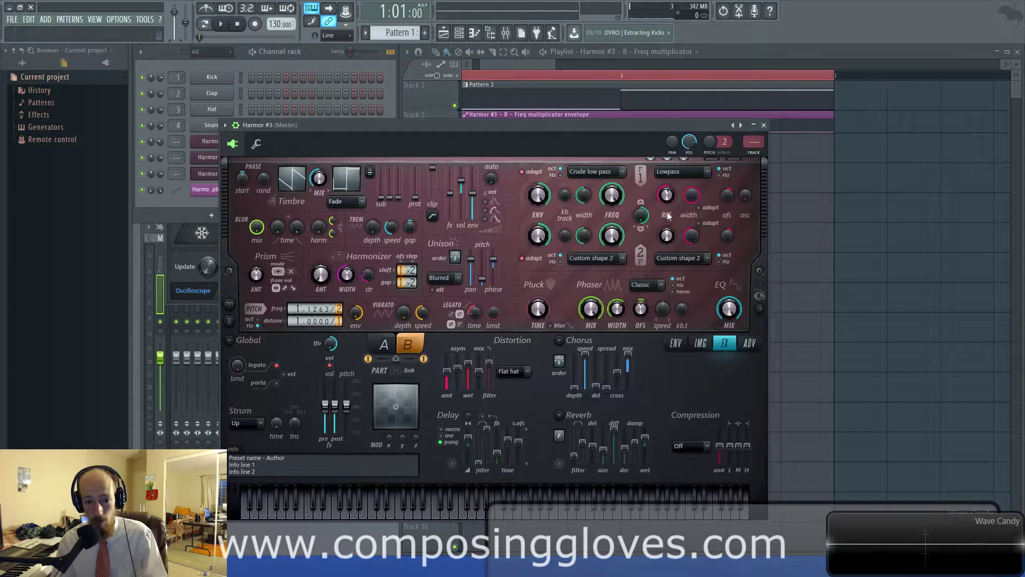